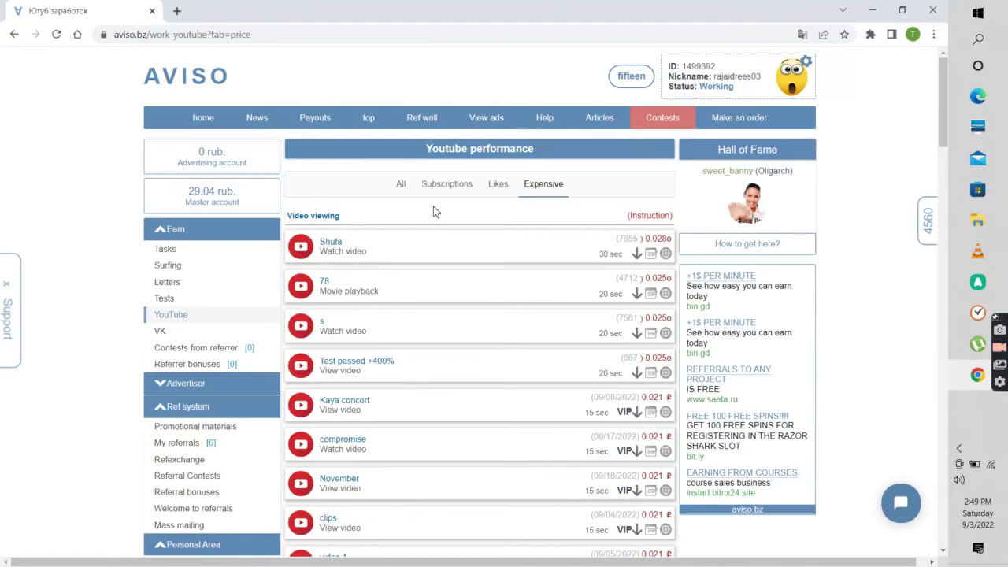
Open Aviso's Surfing page, which lists 15–20 second links paying 0.014–0.017 ₽
{"action": "left_click", "coordinate": [178, 272]}
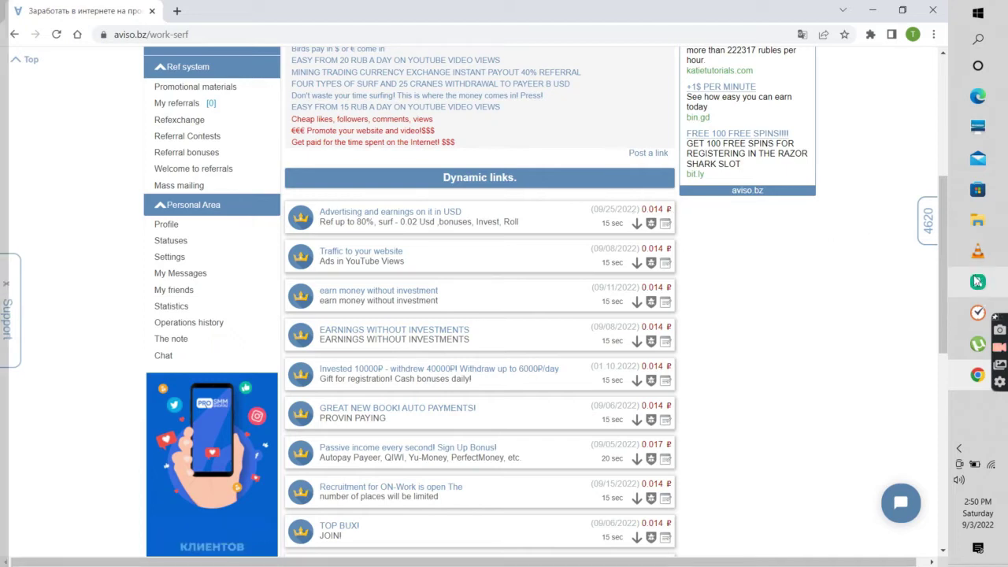
{"action": "scroll", "coordinate": [177, 252], "scroll_direction": "up", "scroll_amount": 5}
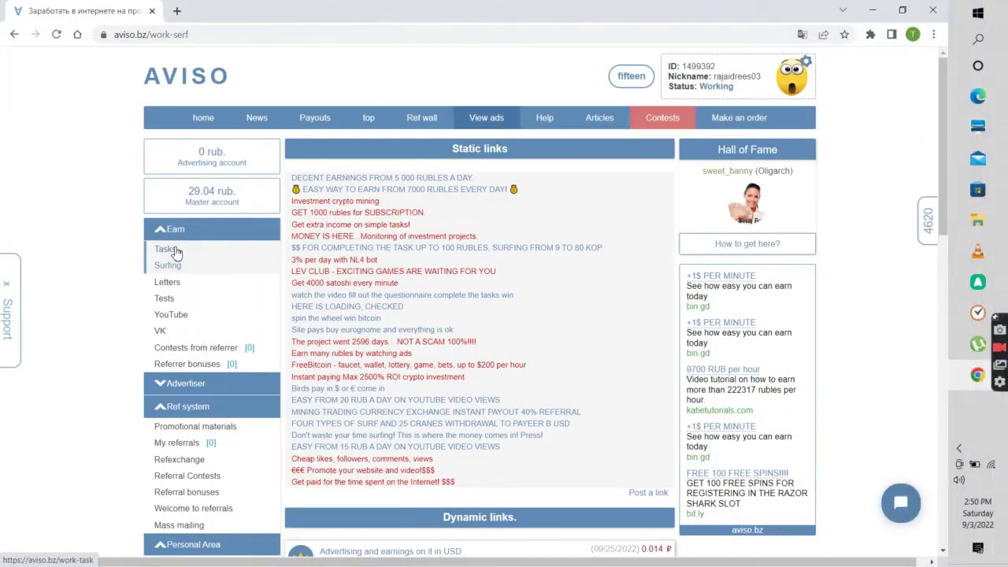
Open the Tasks list of 2263 jobs sorted by price and scroll through page 1
{"action": "left_click", "coordinate": [175, 251]}
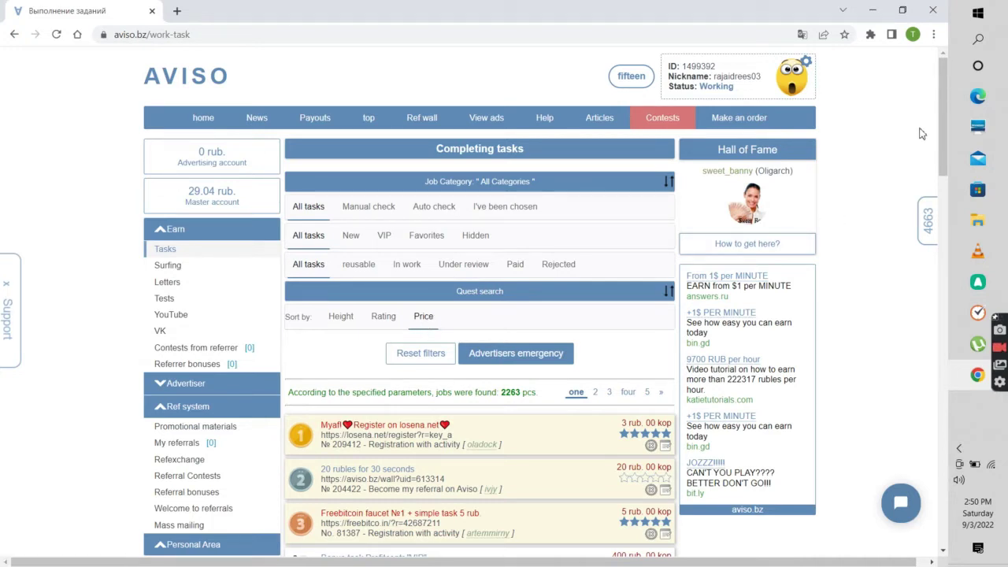
{"action": "left_click_drag", "start_coordinate": [945, 129], "coordinate": [670, 191]}
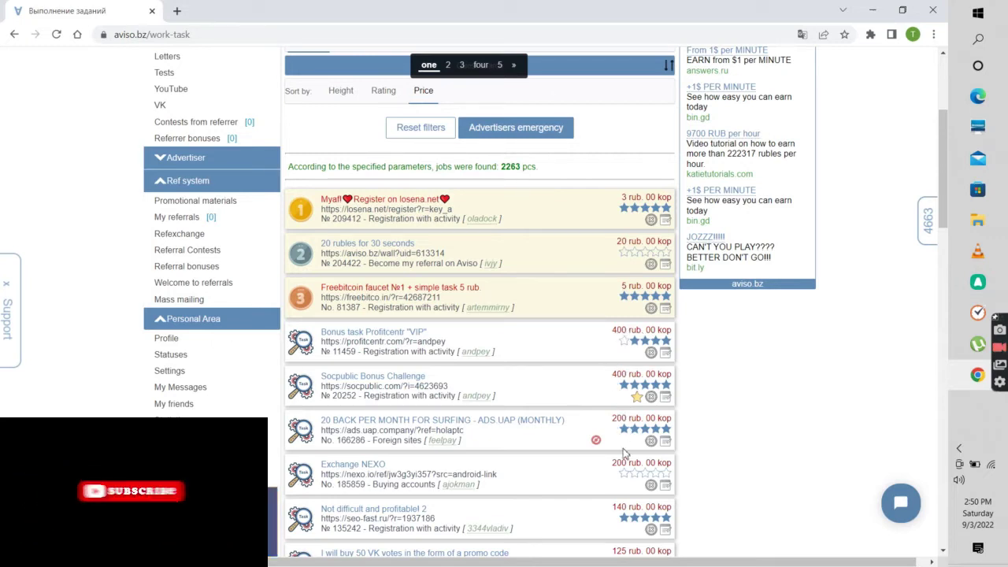
{"action": "left_click_drag", "start_coordinate": [948, 138], "coordinate": [962, 450]}
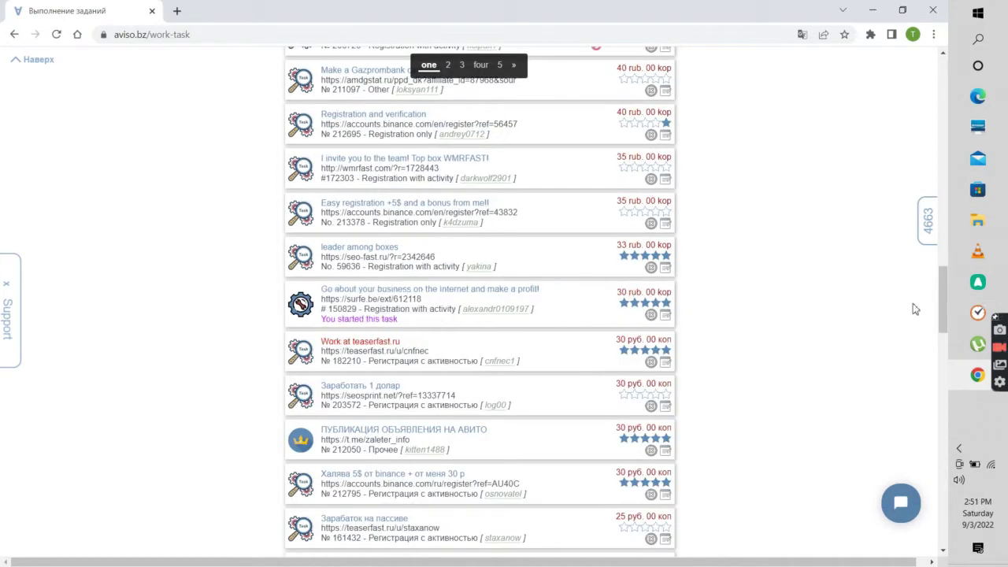
{"action": "left_click_drag", "start_coordinate": [943, 309], "coordinate": [945, 49]}
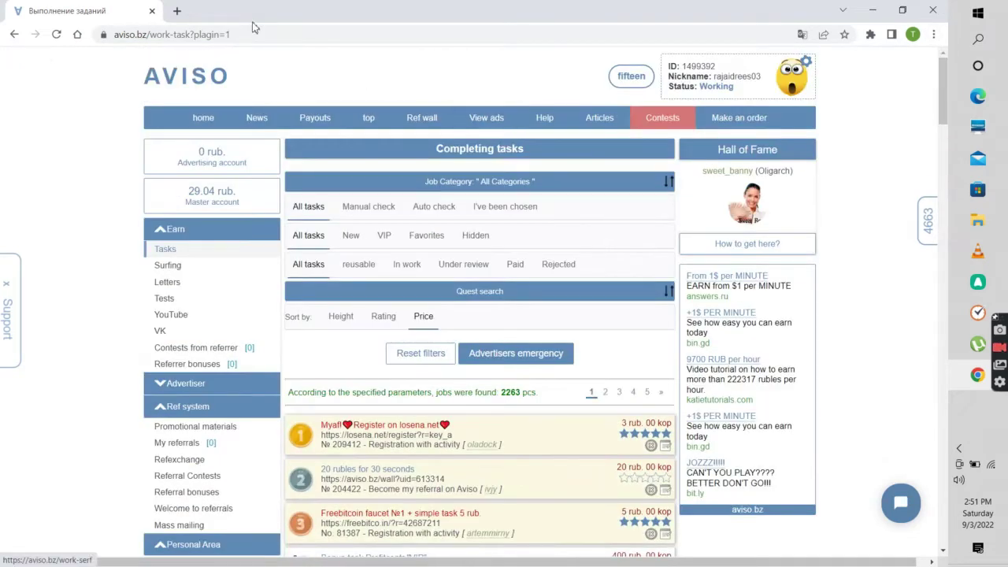
Google 'rub price' in a new tab (1 RUB = 3.64 PKR), then return to Aviso
{"action": "left_click", "coordinate": [179, 11]}
{"action": "type", "text": "go"}
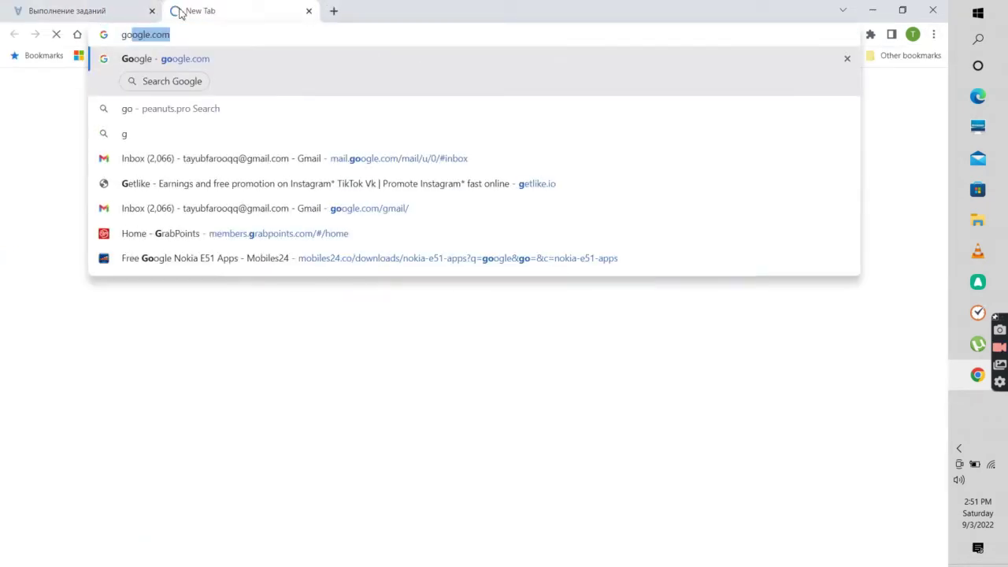
{"action": "key", "text": "Return"}
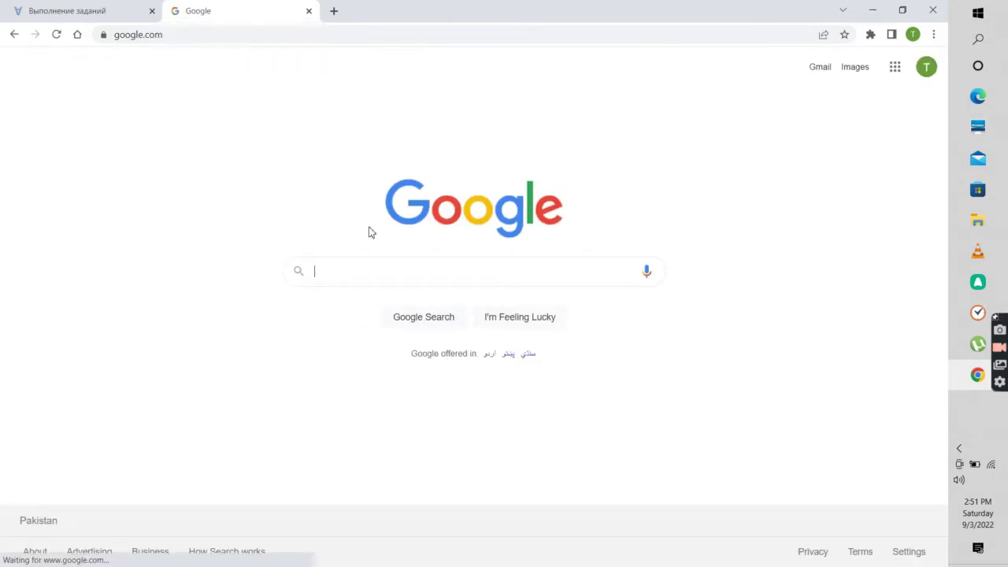
{"action": "type", "text": "r"}
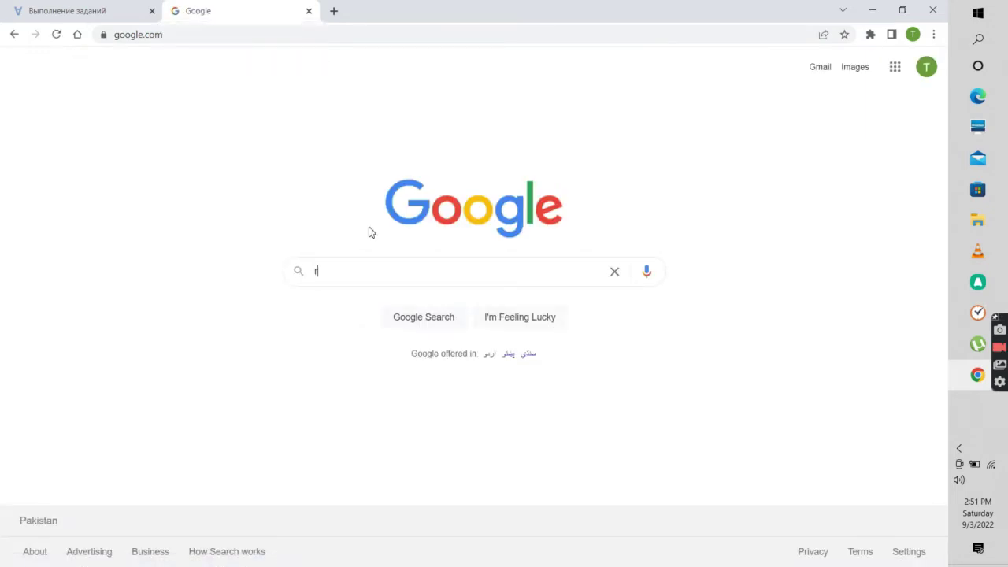
{"action": "type", "text": "ub"}
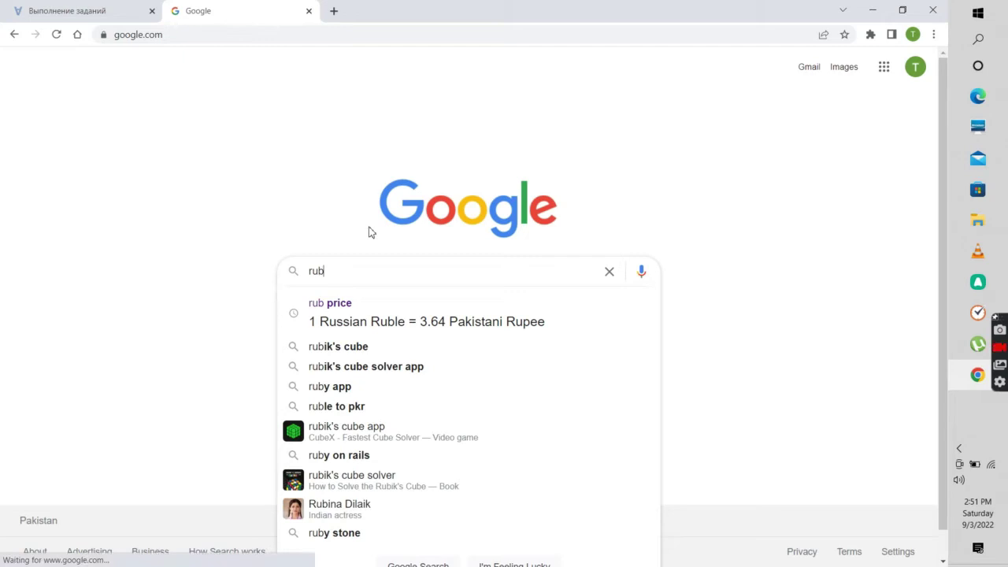
{"action": "left_click", "coordinate": [392, 312]}
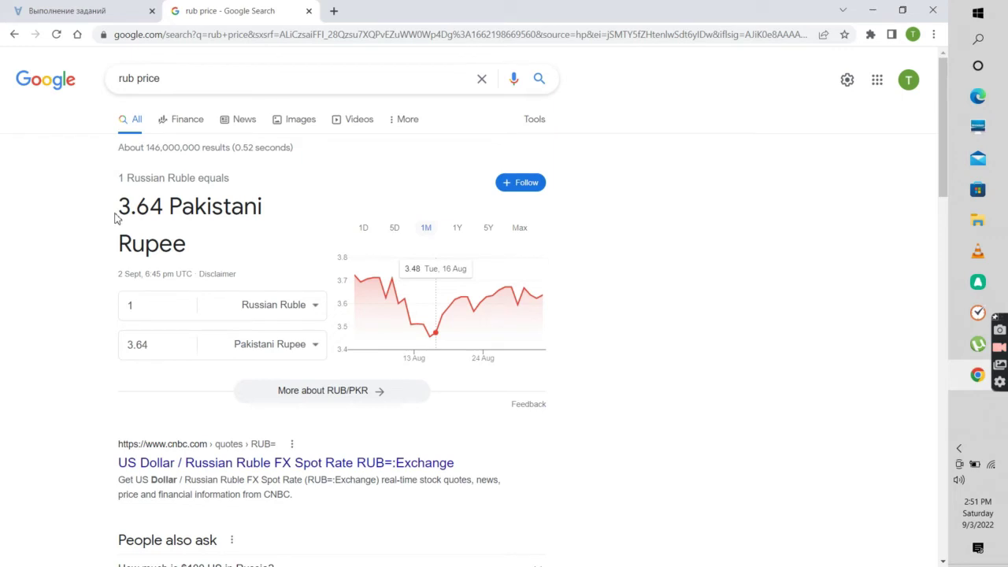
{"action": "left_click", "coordinate": [87, 11]}
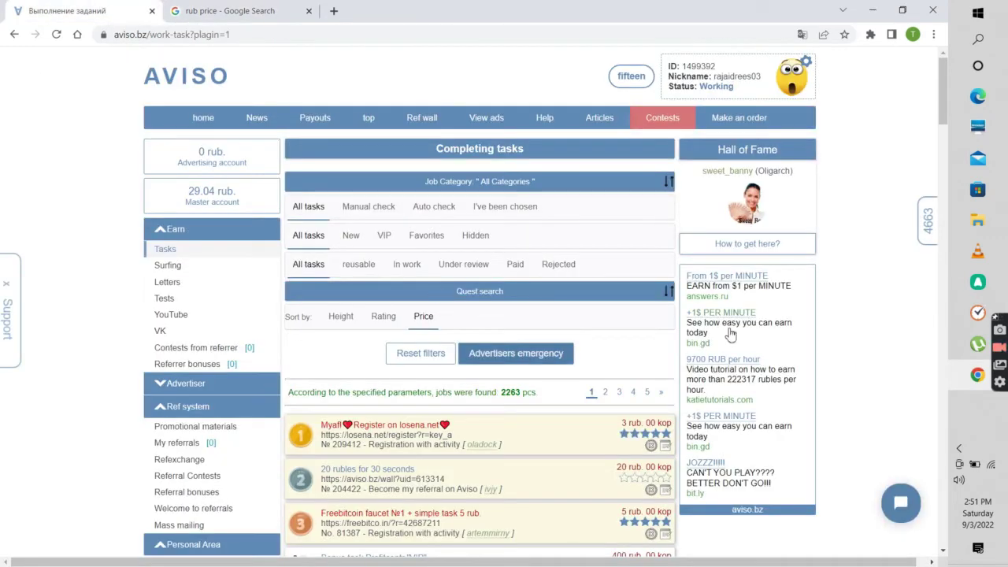
Scroll down and back up through the Aviso paid task list
{"action": "left_click_drag", "start_coordinate": [944, 107], "coordinate": [951, 150]}
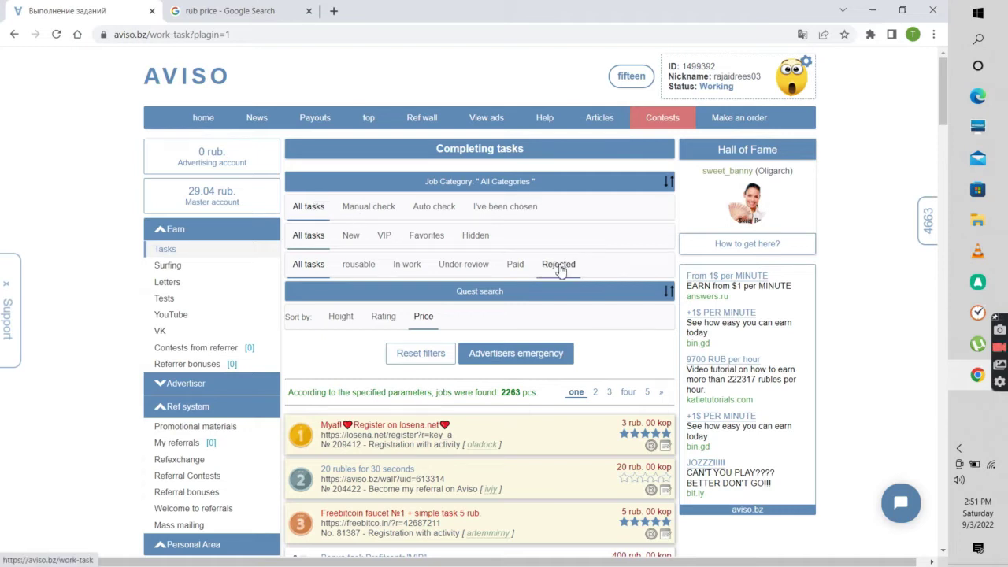
{"action": "left_click_drag", "start_coordinate": [943, 93], "coordinate": [949, 175]}
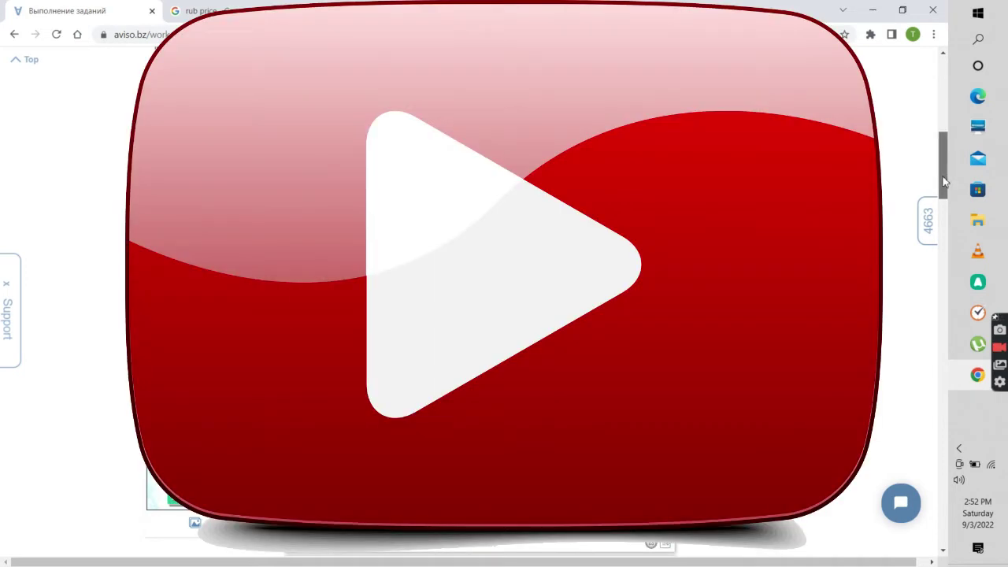
{"action": "left_click_drag", "start_coordinate": [945, 181], "coordinate": [944, 96]}
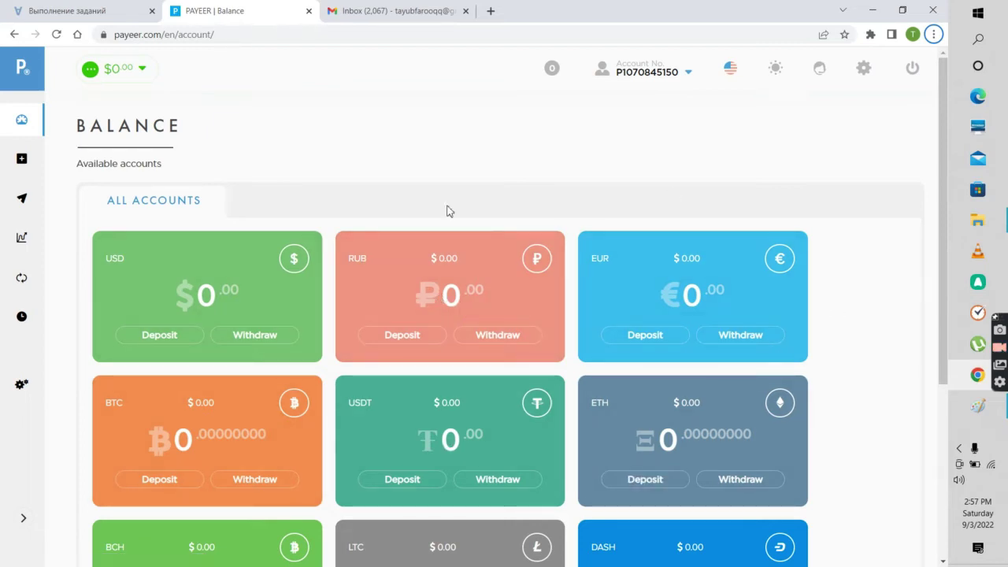
Confirm the Payeer wallets are empty, then open Aviso's 29.04-ruble withdrawal with Payeer chosen
{"action": "left_click", "coordinate": [63, 8]}
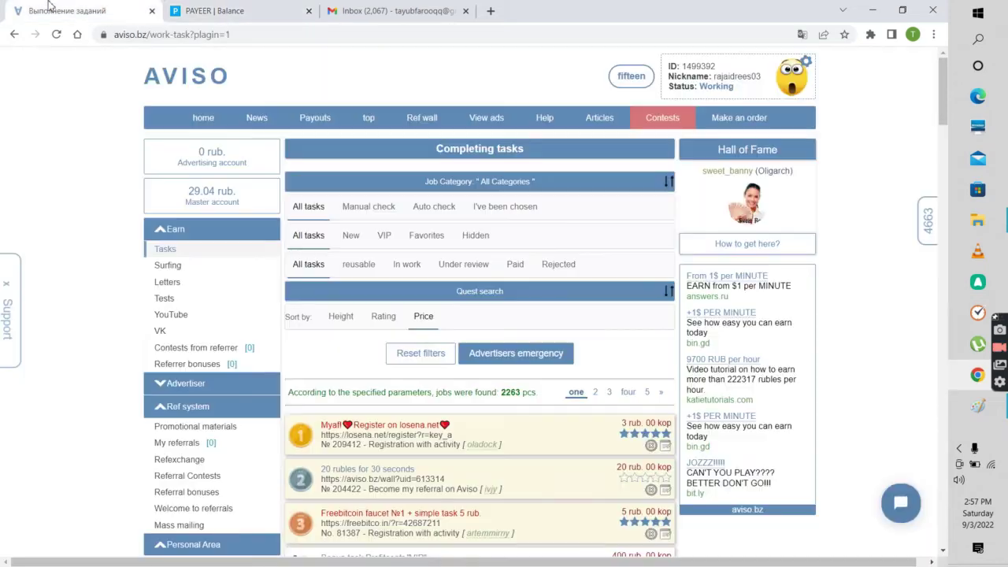
{"action": "left_click", "coordinate": [280, 10]}
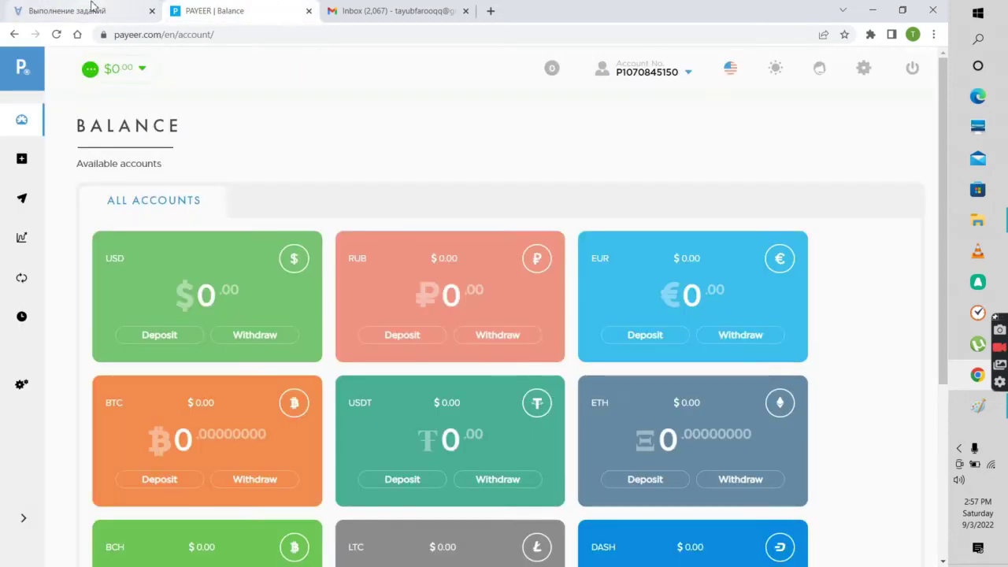
{"action": "mouse_move", "coordinate": [92, 6]}
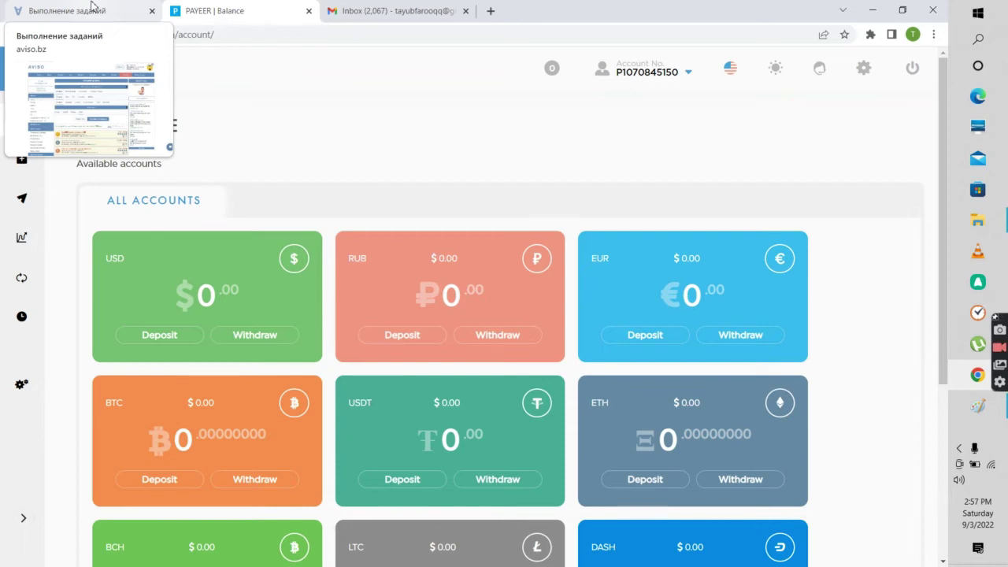
{"action": "left_click", "coordinate": [91, 6]}
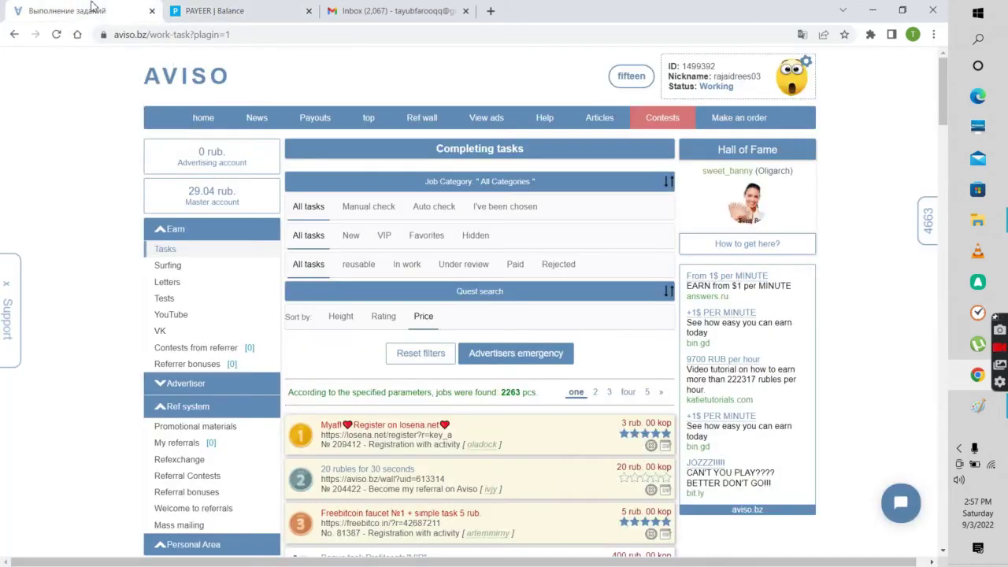
{"action": "left_click", "coordinate": [218, 206]}
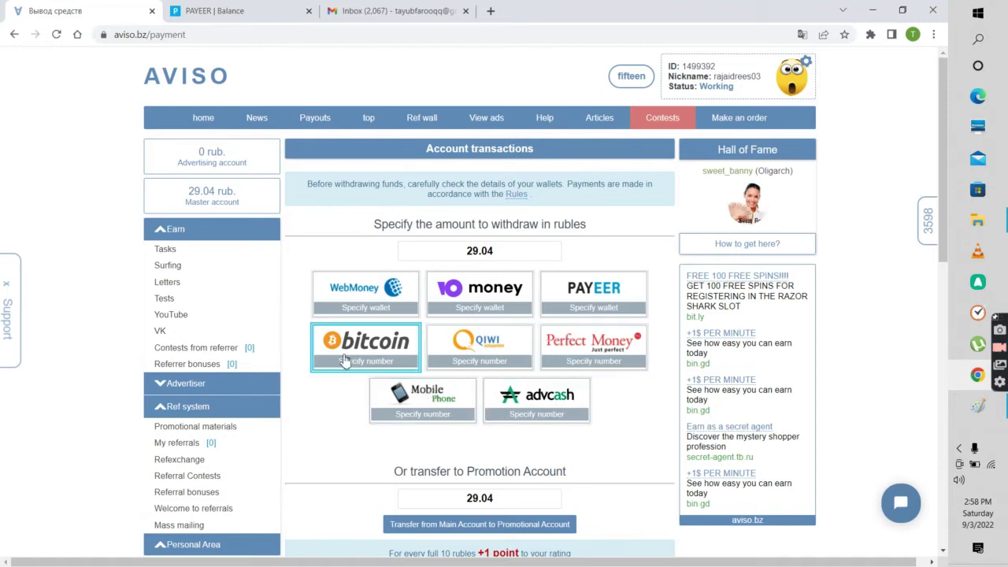
{"action": "left_click", "coordinate": [595, 292]}
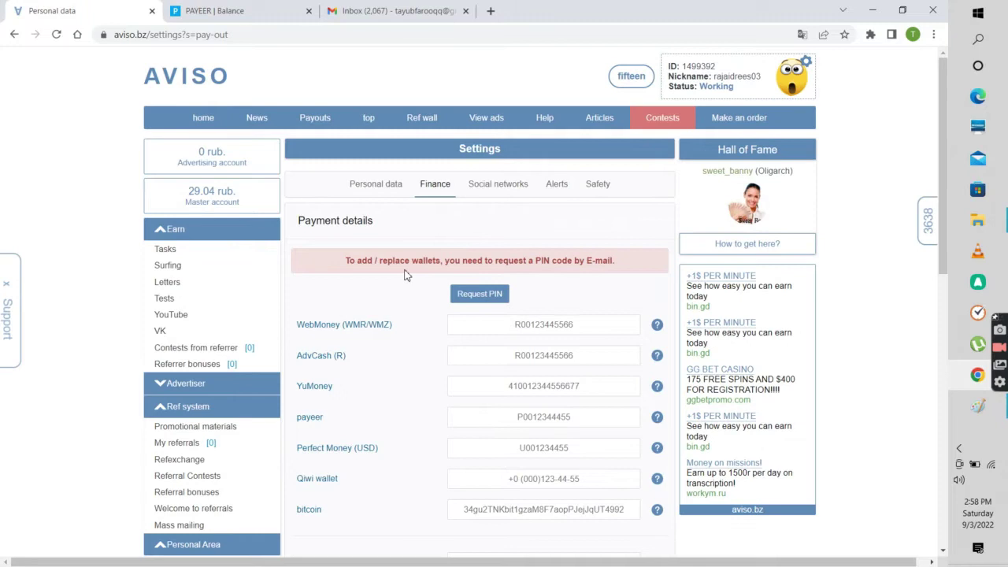
Paste the Payeer wallet number into Aviso's payment details, request the e-mailed PIN, and save
{"action": "left_click", "coordinate": [521, 420]}
{"action": "key", "text": "ctrl+v"}
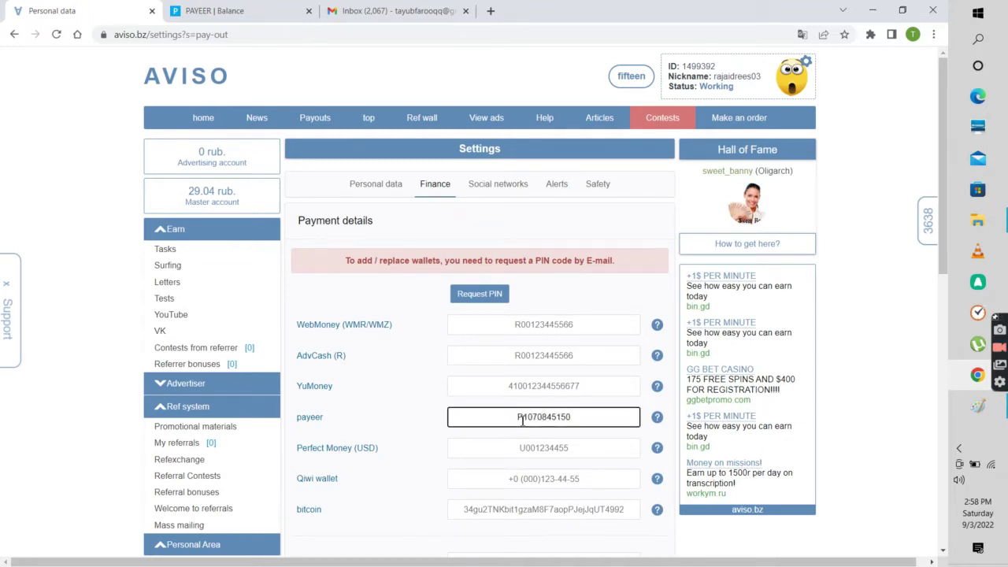
{"action": "left_click", "coordinate": [419, 426]}
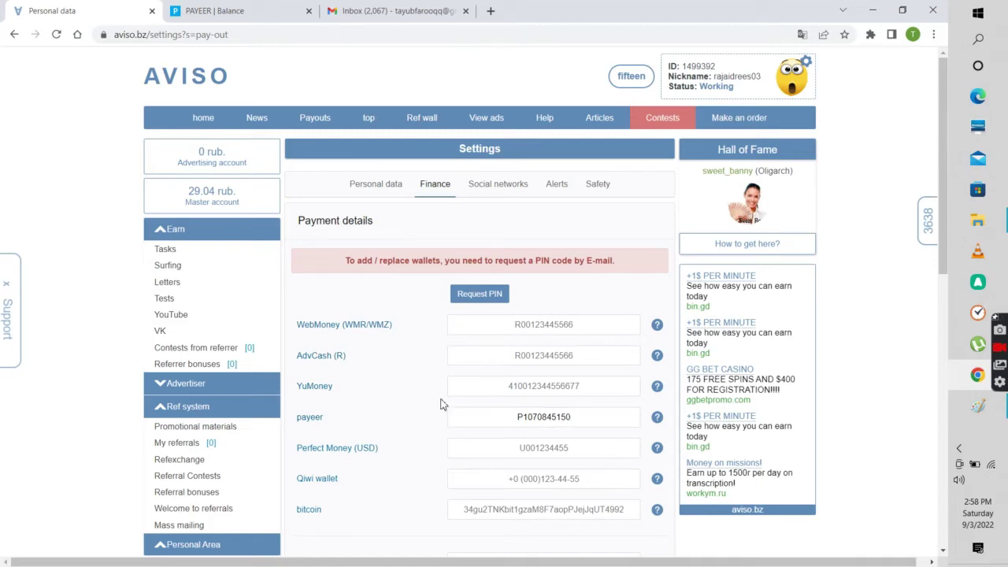
{"action": "left_click", "coordinate": [493, 294]}
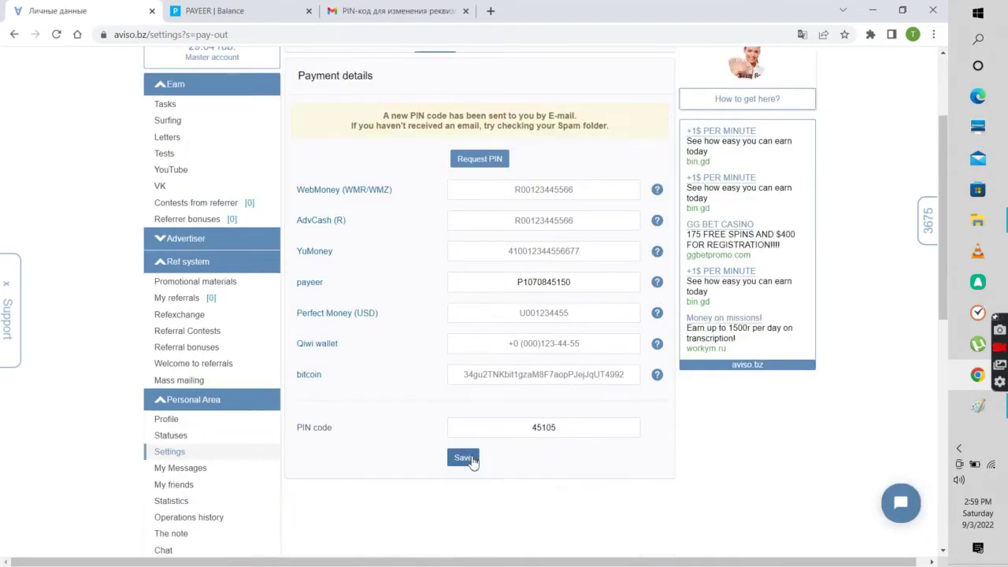
{"action": "left_click", "coordinate": [471, 460]}
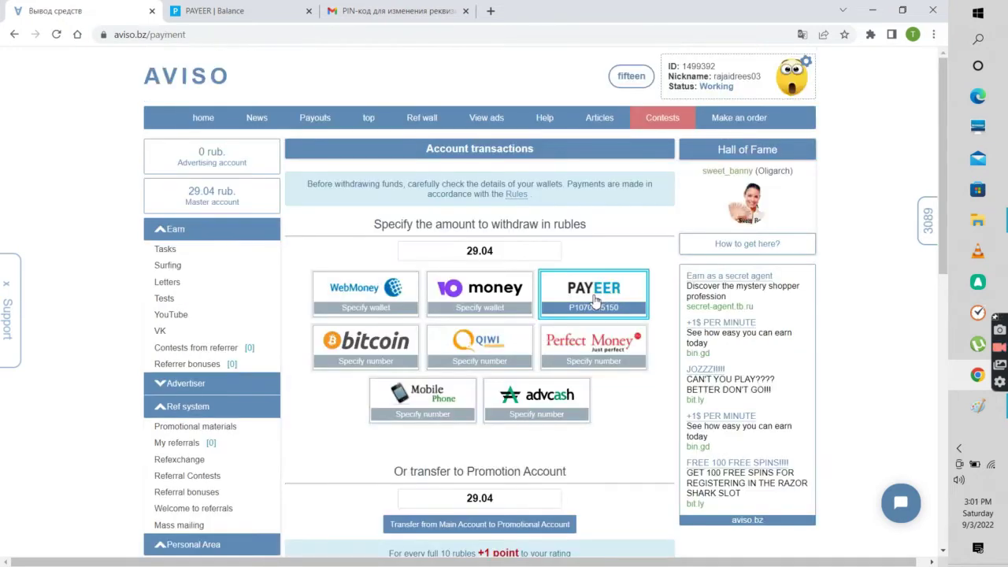
Submit the 29.04-ruble payout to Payeer after completing the slider captcha
{"action": "left_click", "coordinate": [597, 301]}
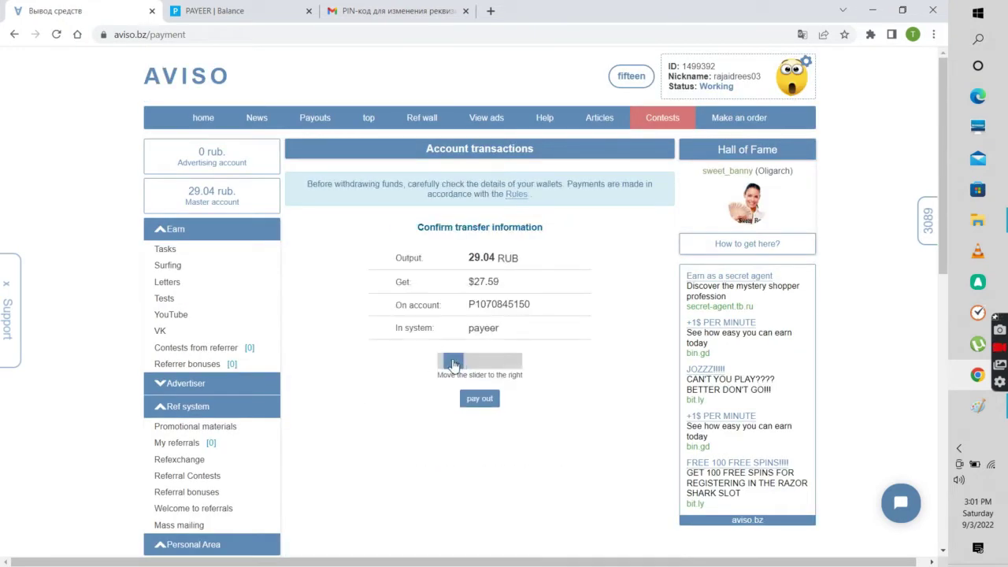
{"action": "left_click_drag", "start_coordinate": [459, 364], "coordinate": [520, 367]}
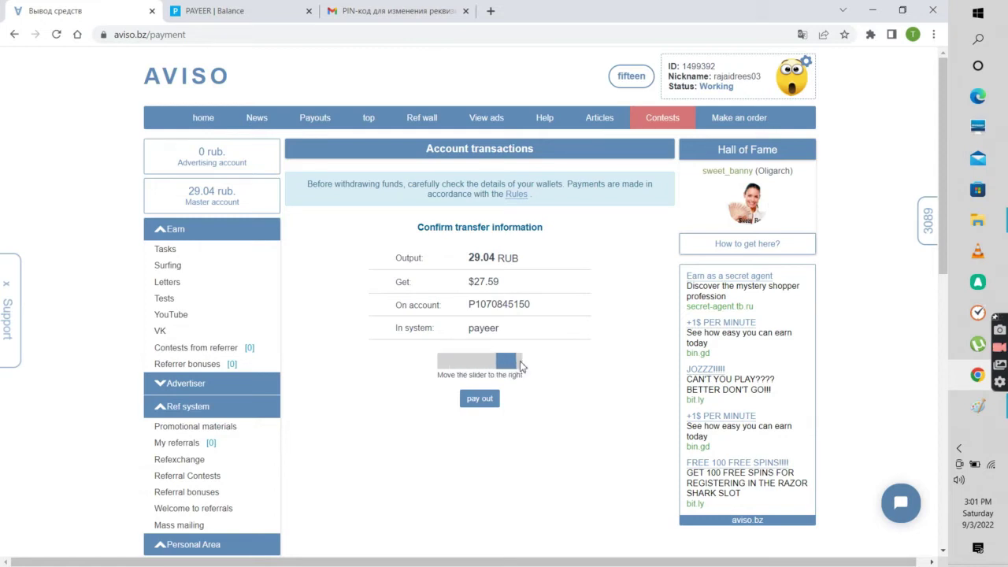
{"action": "left_click", "coordinate": [482, 398]}
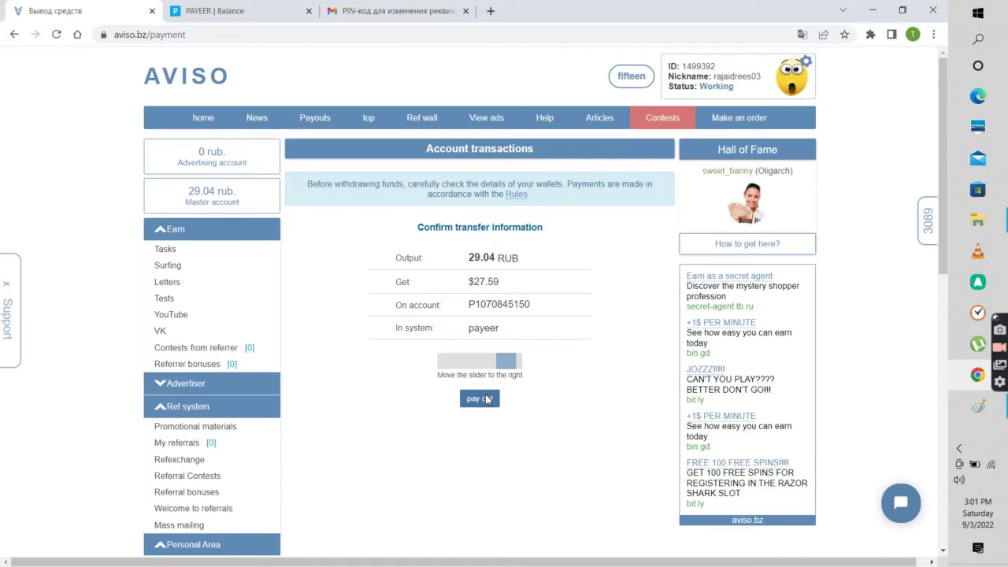
{"action": "left_click", "coordinate": [487, 399]}
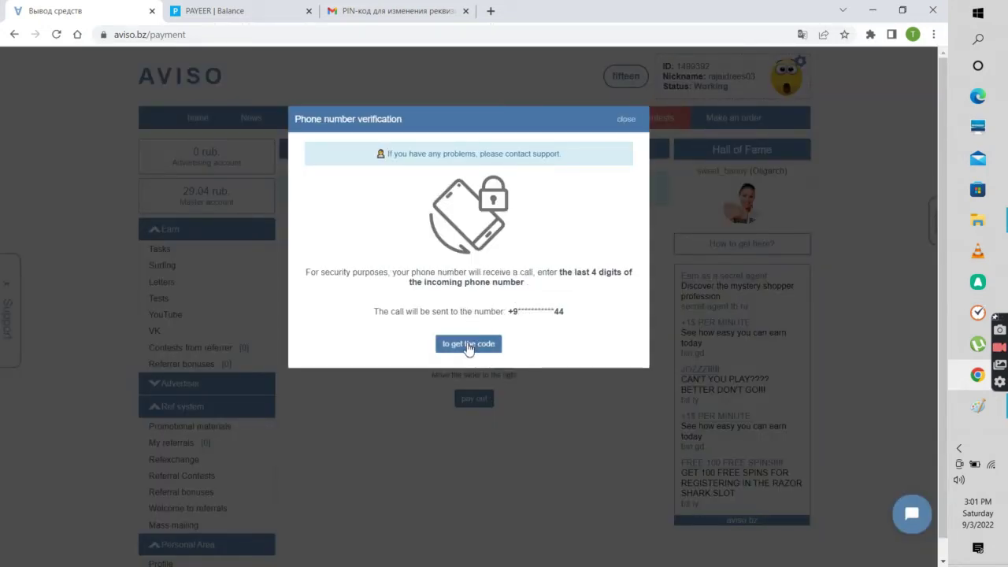
Confirm the payout with the 4-digit phone verification code
{"action": "left_click", "coordinate": [468, 347]}
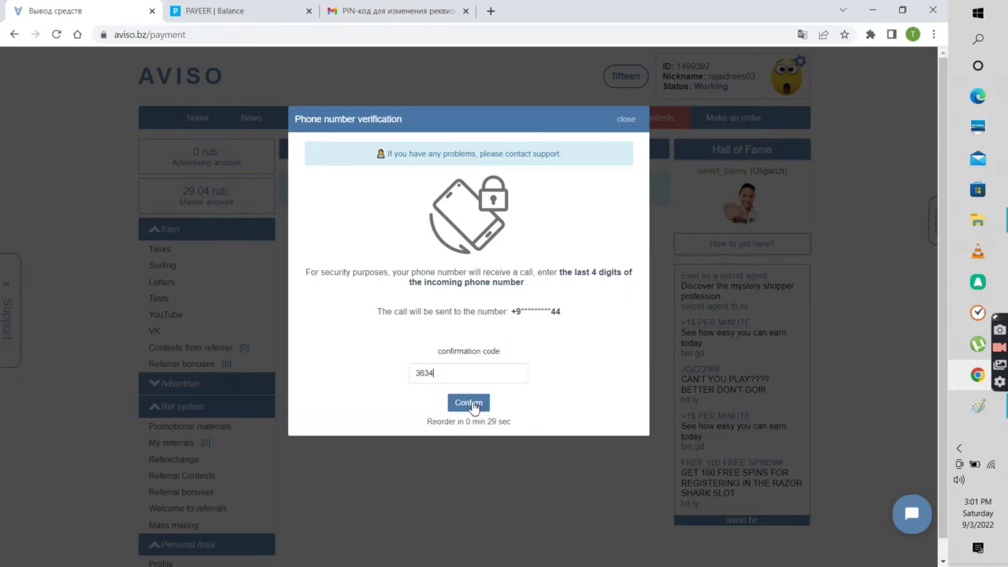
{"action": "left_click", "coordinate": [471, 403]}
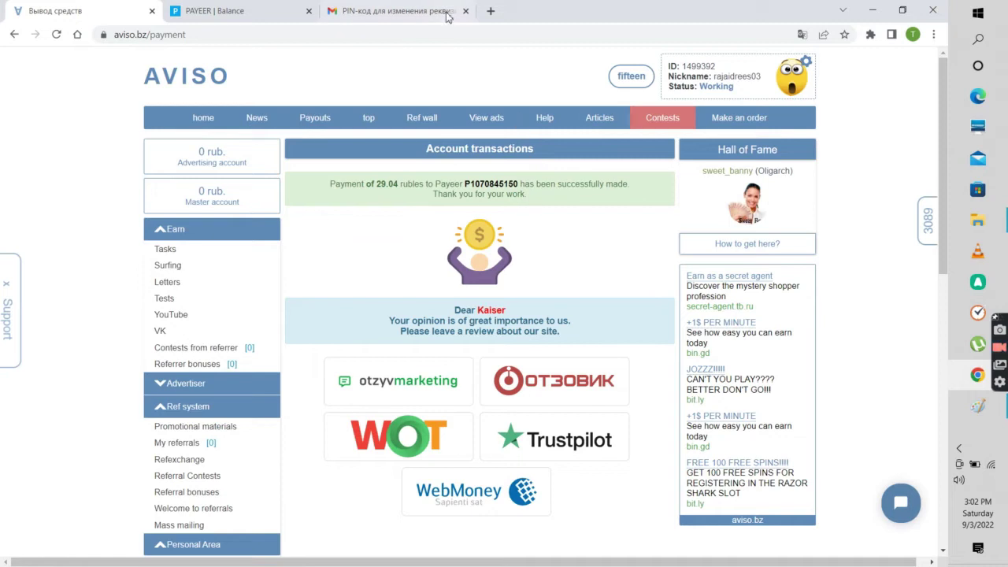
{"action": "left_click", "coordinate": [251, 10]}
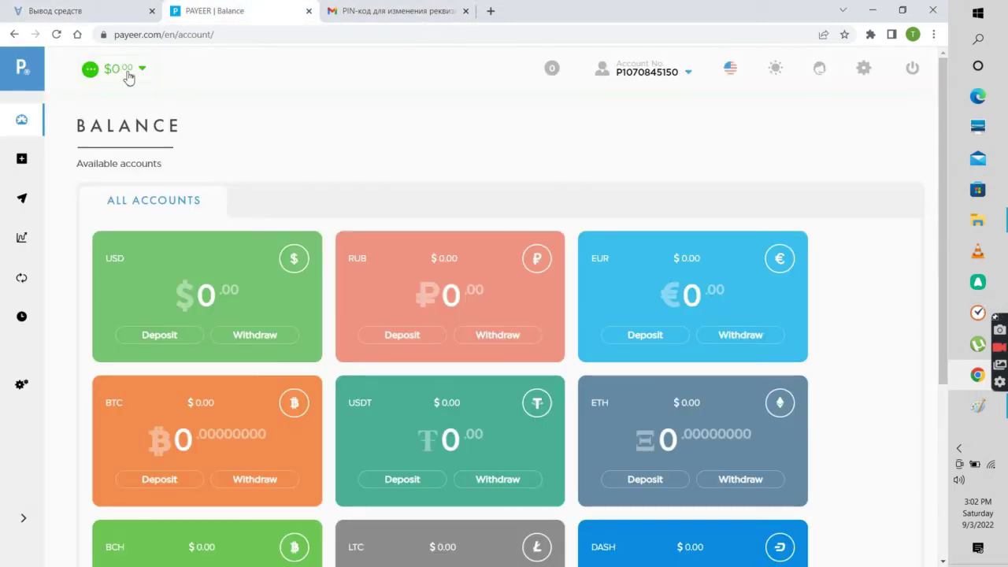
Reload Payeer so ₽27.33 shows in the RUB wallet, glancing at Aviso's confirmation
{"action": "left_click", "coordinate": [57, 35]}
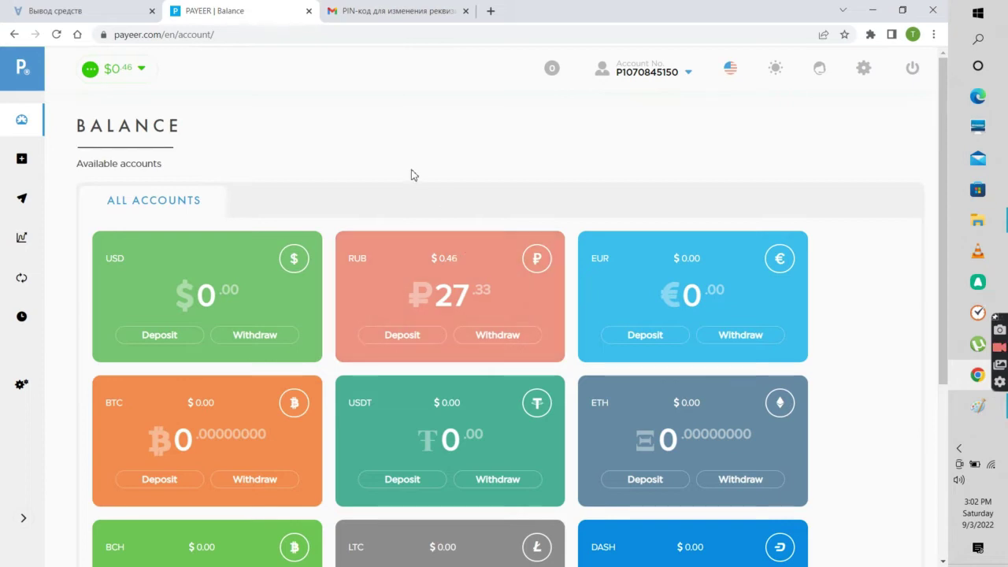
{"action": "left_click", "coordinate": [72, 10]}
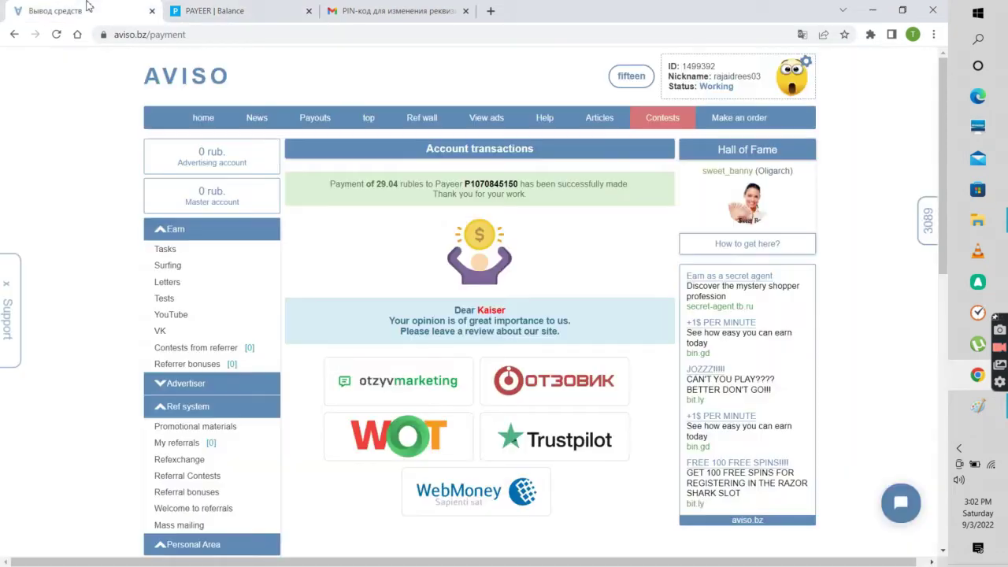
{"action": "left_click", "coordinate": [212, 9]}
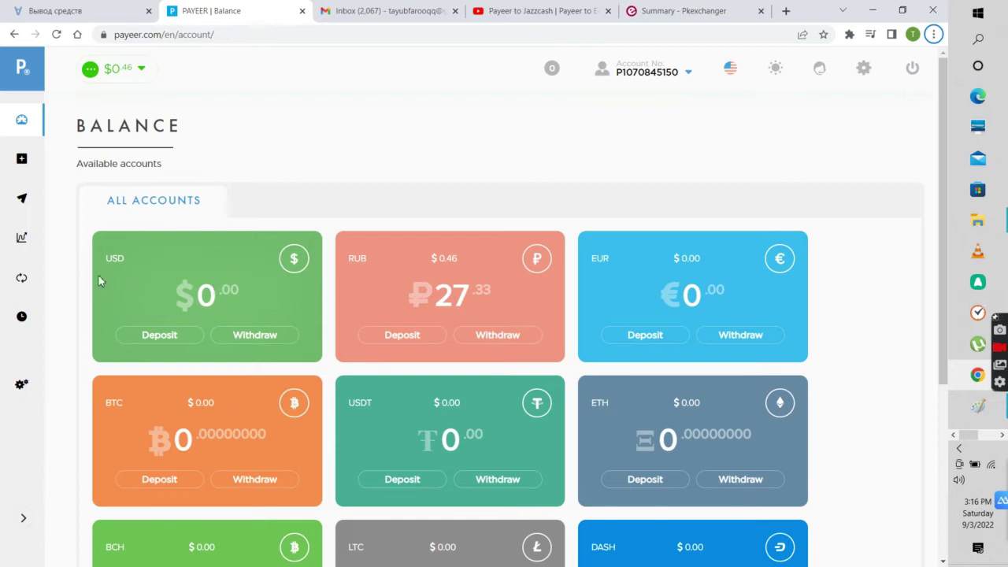
Exchange the full 27.33 RUB from the RUB account into USD, yielding $0.43
{"action": "left_click", "coordinate": [24, 280]}
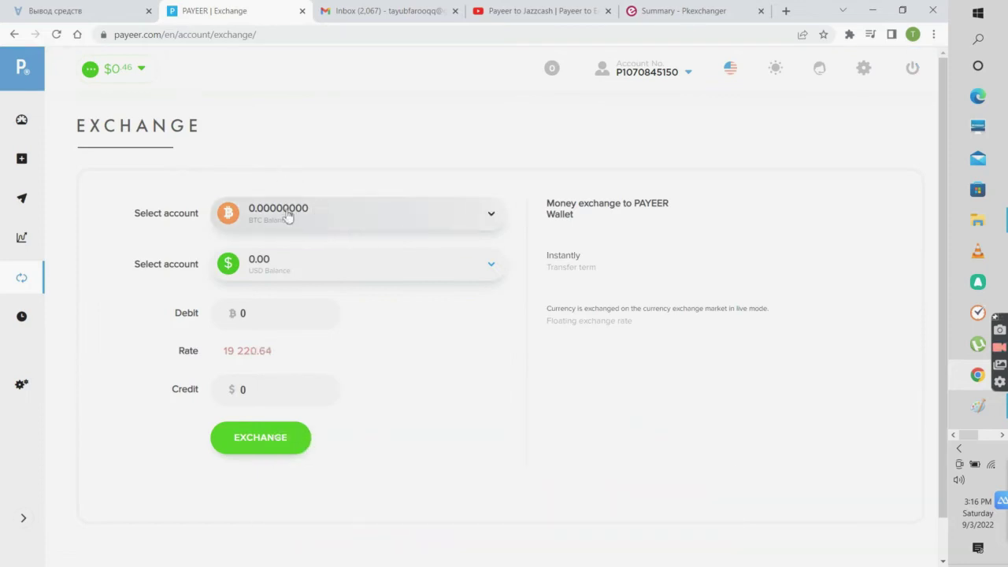
{"action": "left_click", "coordinate": [322, 215]}
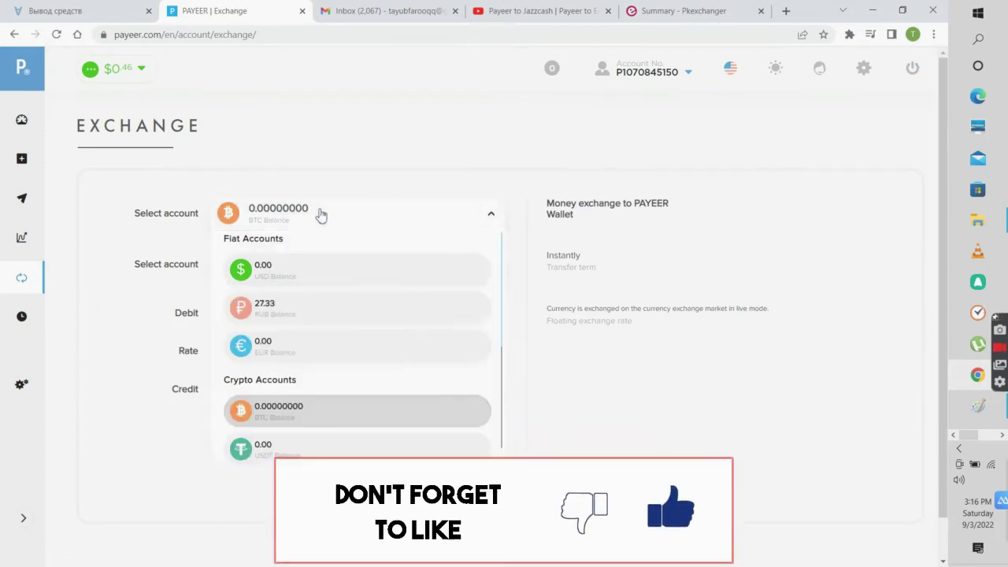
{"action": "left_click", "coordinate": [270, 309]}
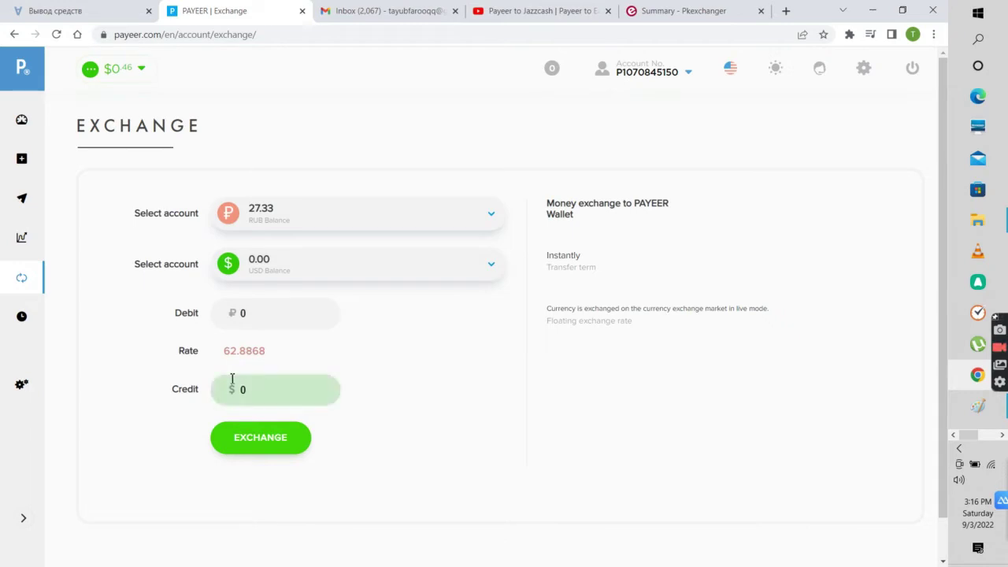
{"action": "left_click", "coordinate": [259, 313]}
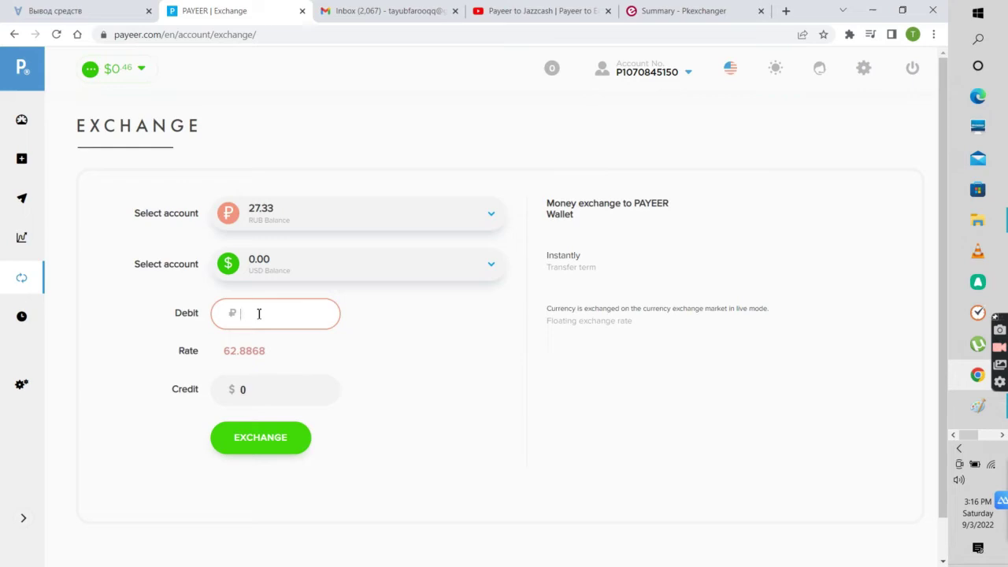
{"action": "type", "text": "27.33"}
{"action": "left_click", "coordinate": [119, 326]}
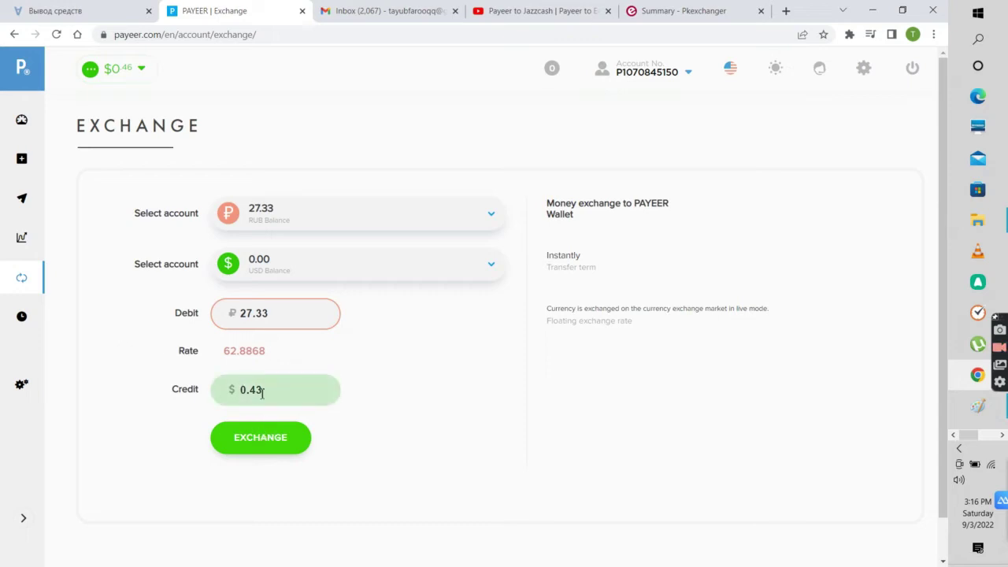
{"action": "left_click", "coordinate": [266, 447]}
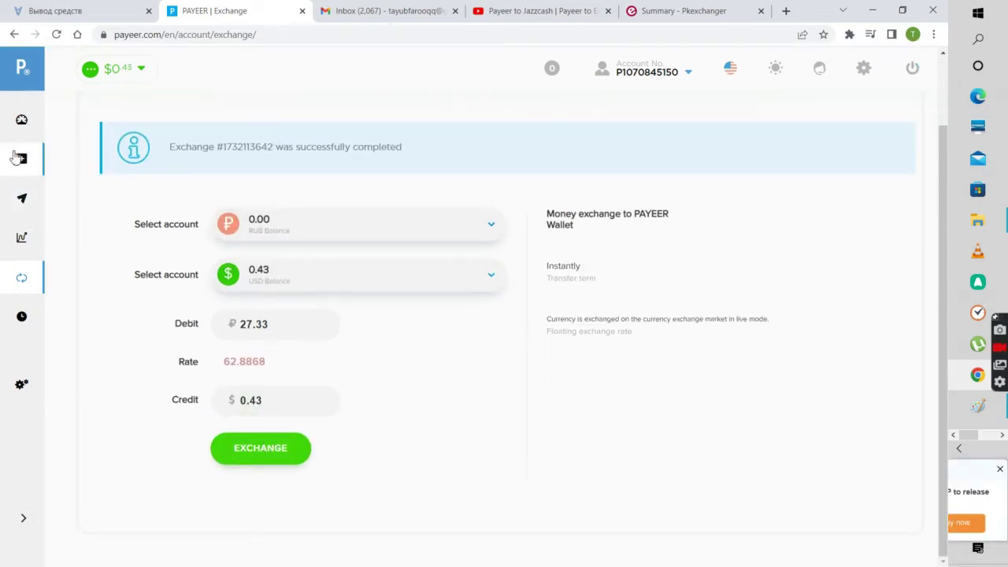
Check the overview shows USD $0.43 and RUB 0.00, view Pkexchanger, then return to Aviso
{"action": "left_click", "coordinate": [21, 123]}
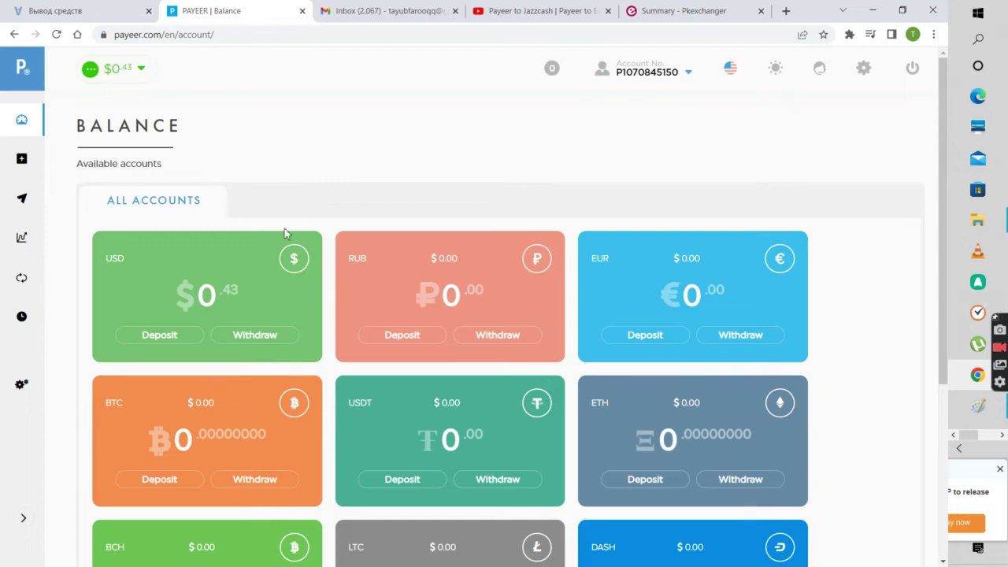
{"action": "left_click", "coordinate": [717, 9]}
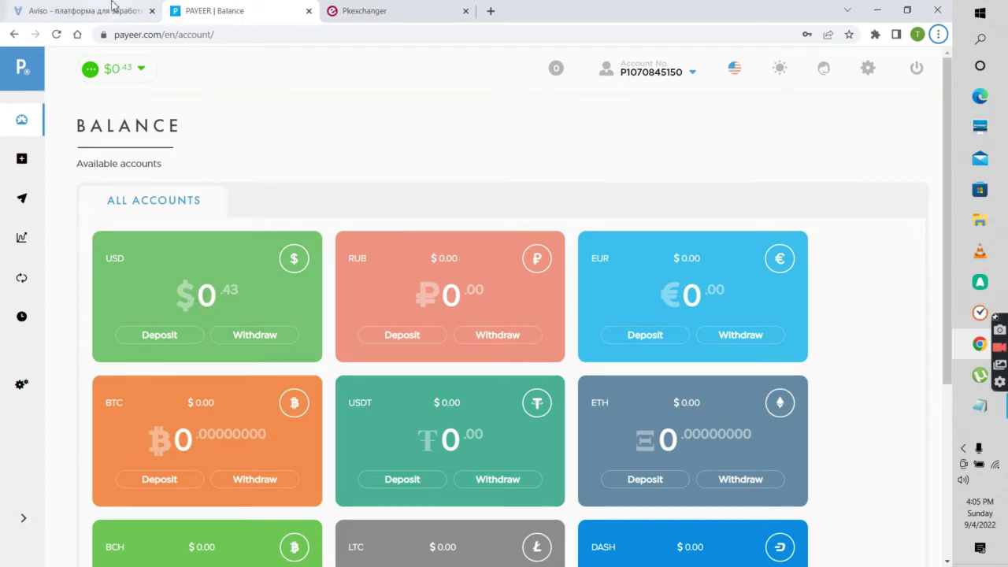
{"action": "left_click", "coordinate": [87, 11]}
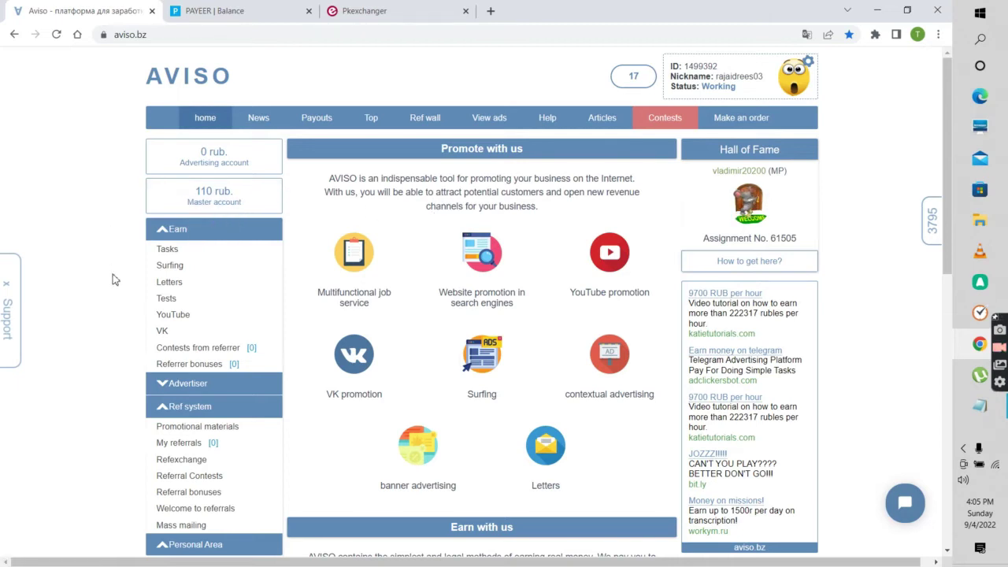
Pay out 50 rubles from the Aviso master account to Payeer, passing the slider check
{"action": "left_click", "coordinate": [221, 206]}
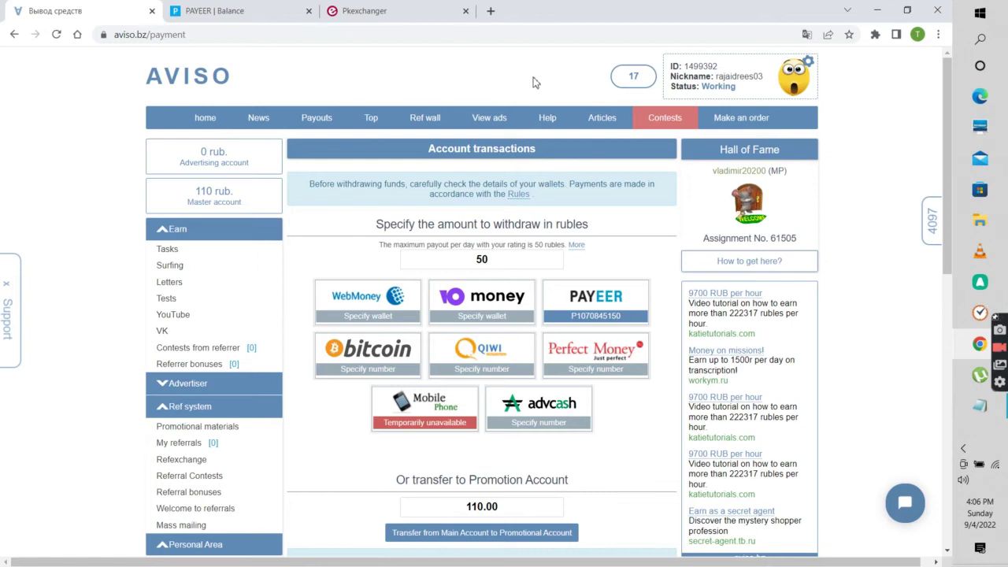
{"action": "key", "text": "alt"}
{"action": "left_click", "coordinate": [595, 294]}
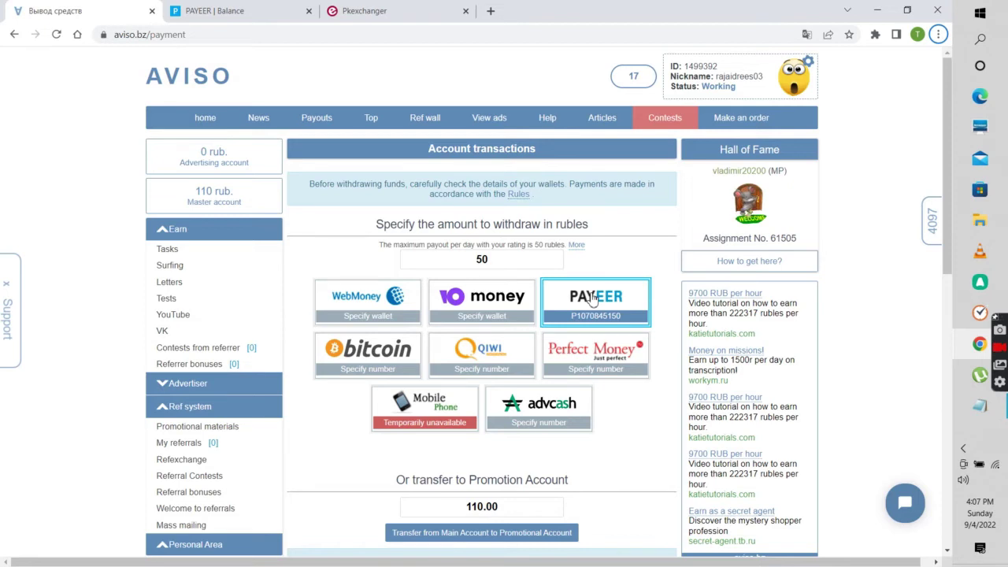
{"action": "left_click", "coordinate": [595, 294]}
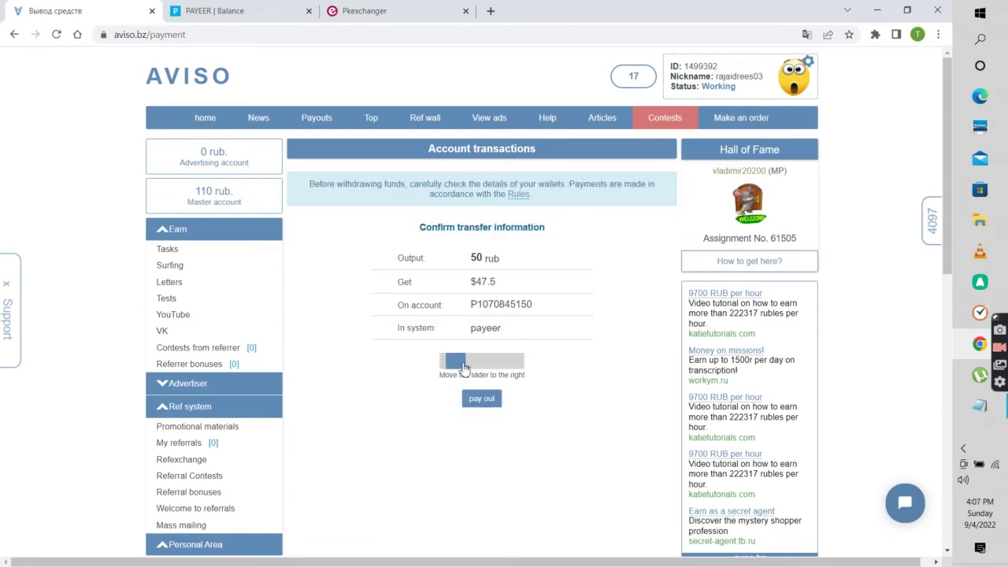
{"action": "left_click_drag", "start_coordinate": [474, 363], "coordinate": [518, 361]}
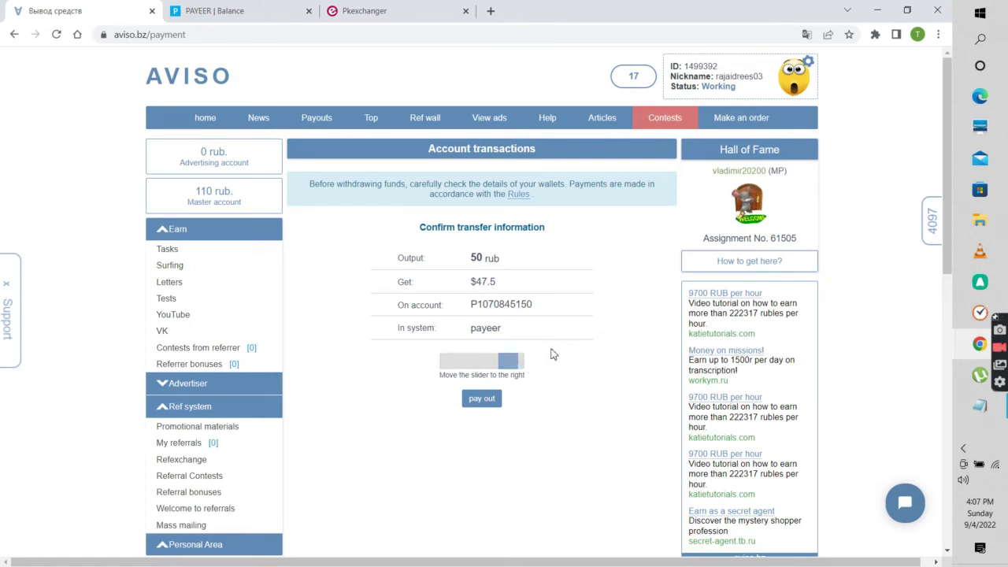
{"action": "left_click", "coordinate": [484, 402]}
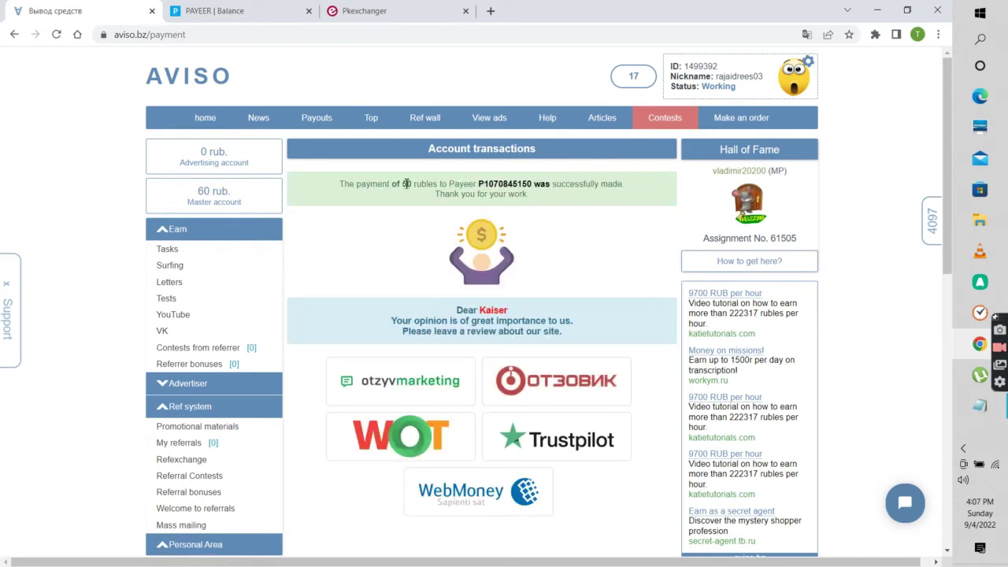
{"action": "left_click", "coordinate": [237, 11]}
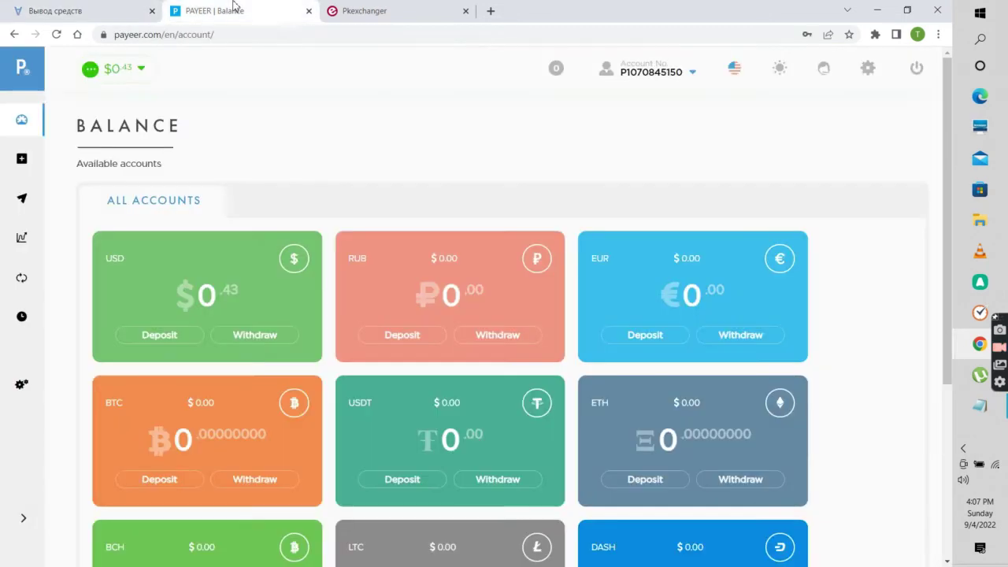
Reload the Payeer balance page to show ₽47.05 in the RUB wallet
{"action": "left_click", "coordinate": [56, 34]}
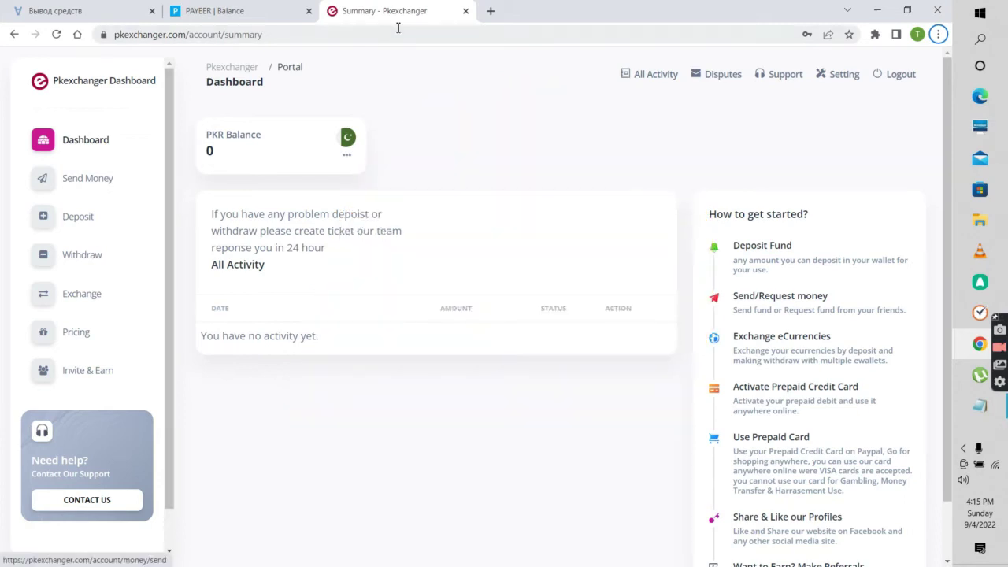
Open the Pkexchanger deposit form and select USD as the deposit currency
{"action": "left_click", "coordinate": [221, 8]}
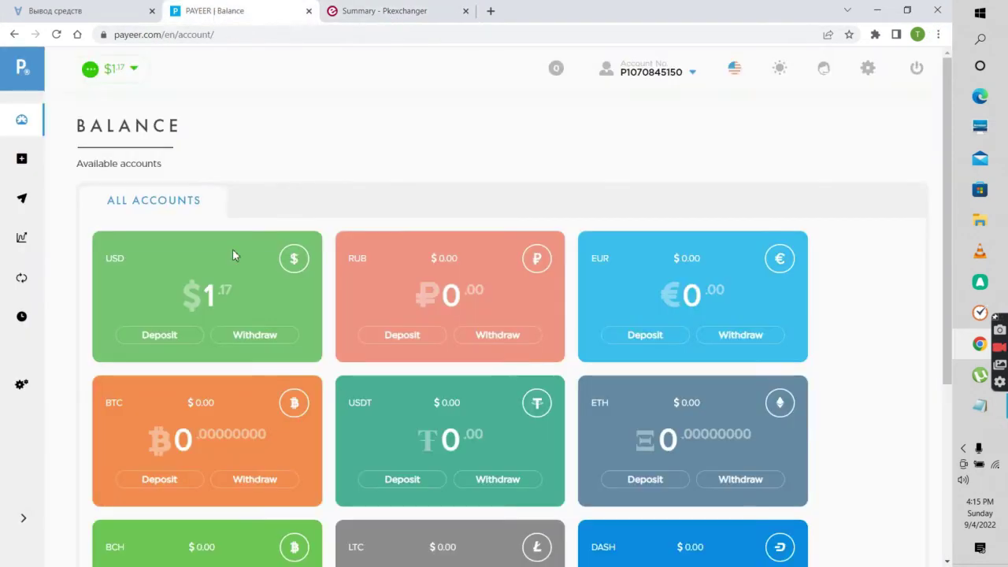
{"action": "left_click", "coordinate": [394, 8]}
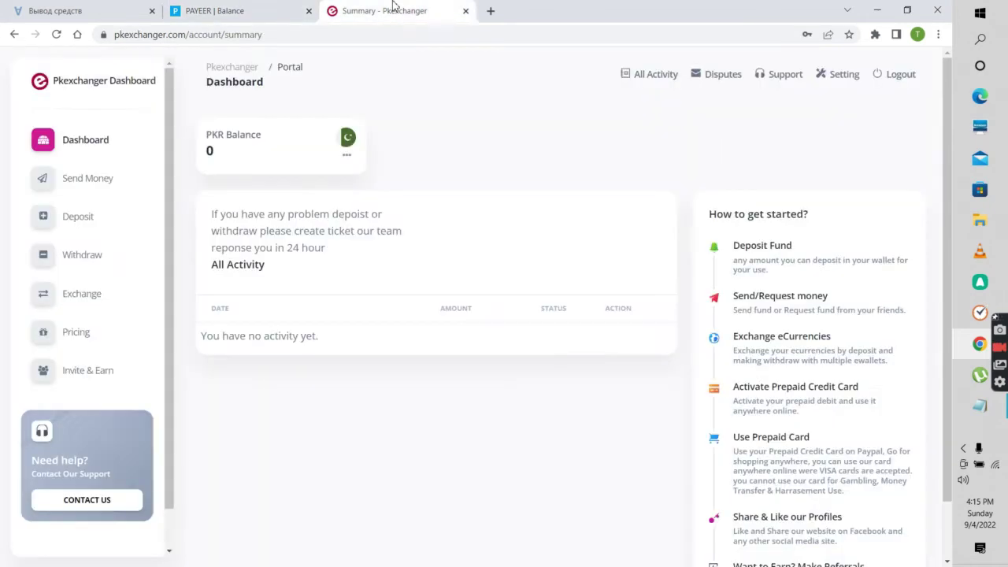
{"action": "left_click", "coordinate": [52, 226]}
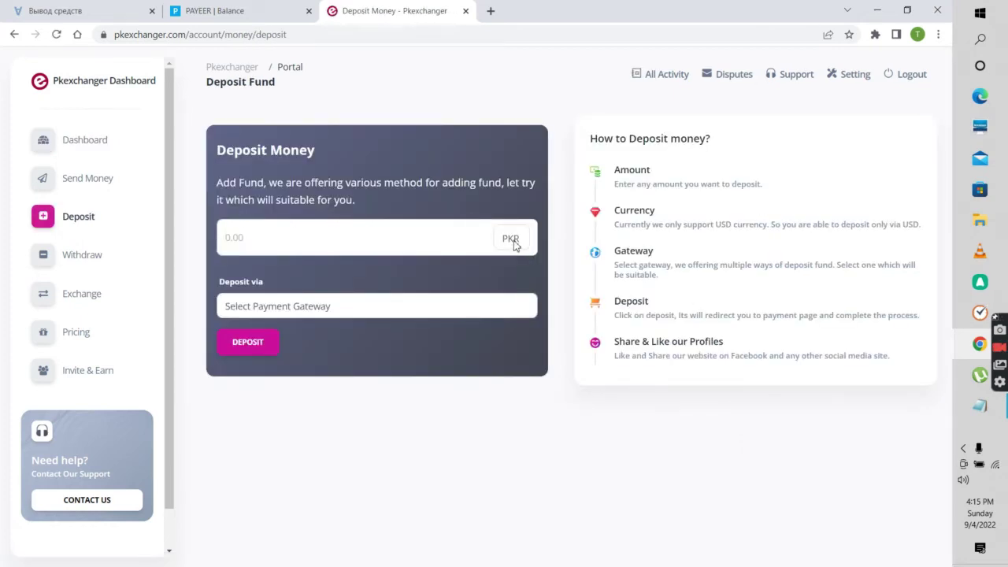
{"action": "left_click", "coordinate": [512, 240]}
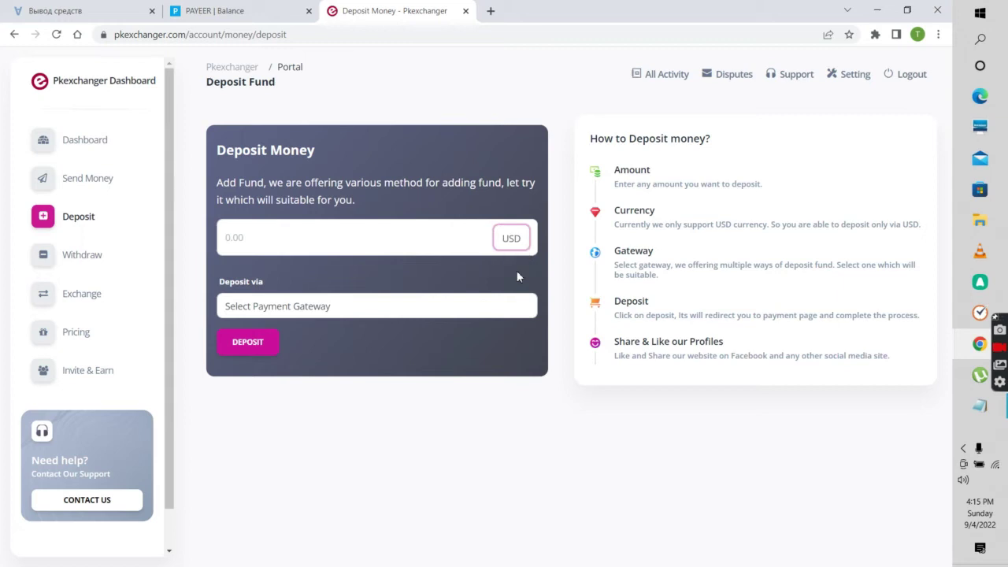
{"action": "left_click", "coordinate": [301, 242]}
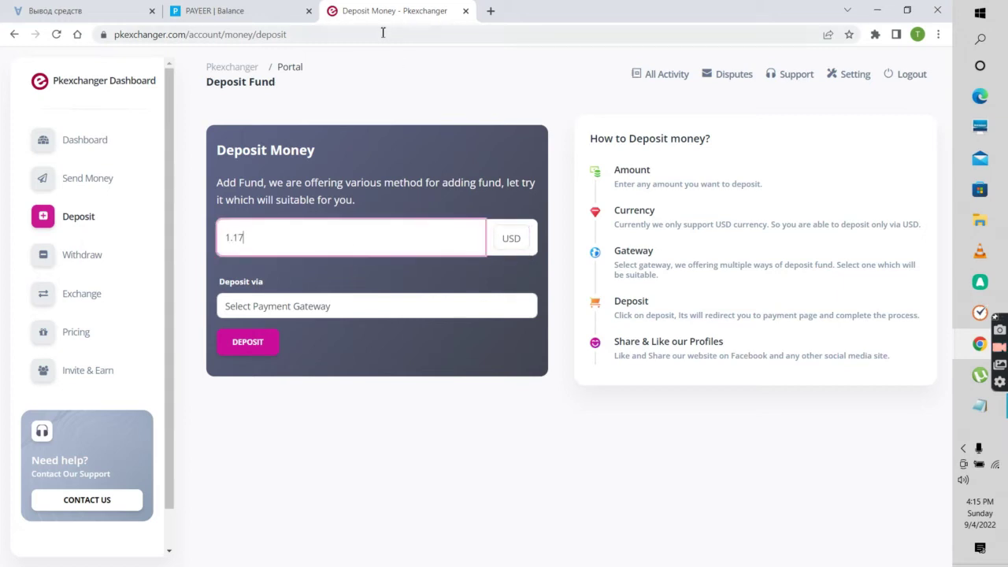
Request a 1.17 USD deposit via Payeer, copy the destination Payeer account, and open Payeer's transfer form
{"action": "left_click", "coordinate": [249, 10]}
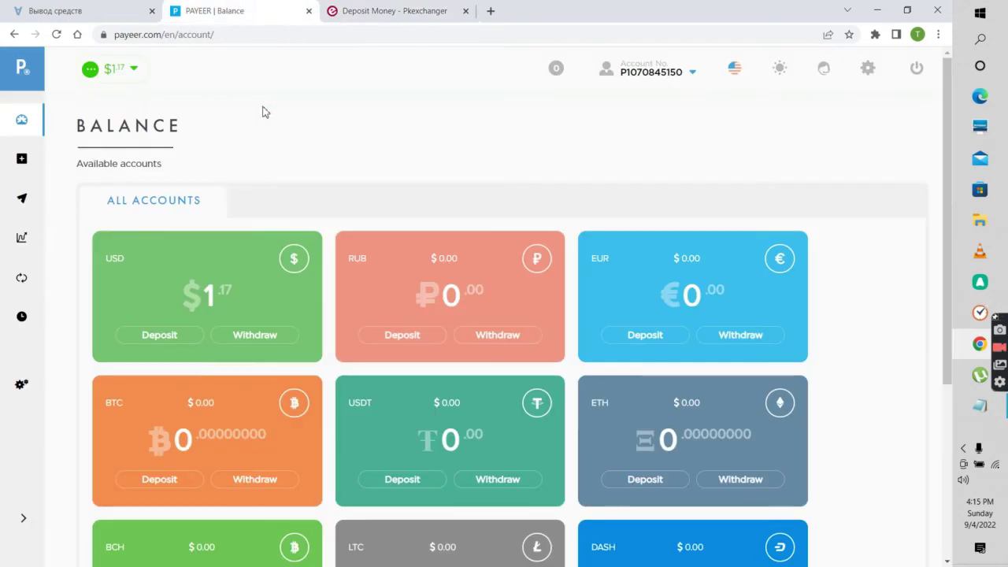
{"action": "left_click", "coordinate": [378, 9]}
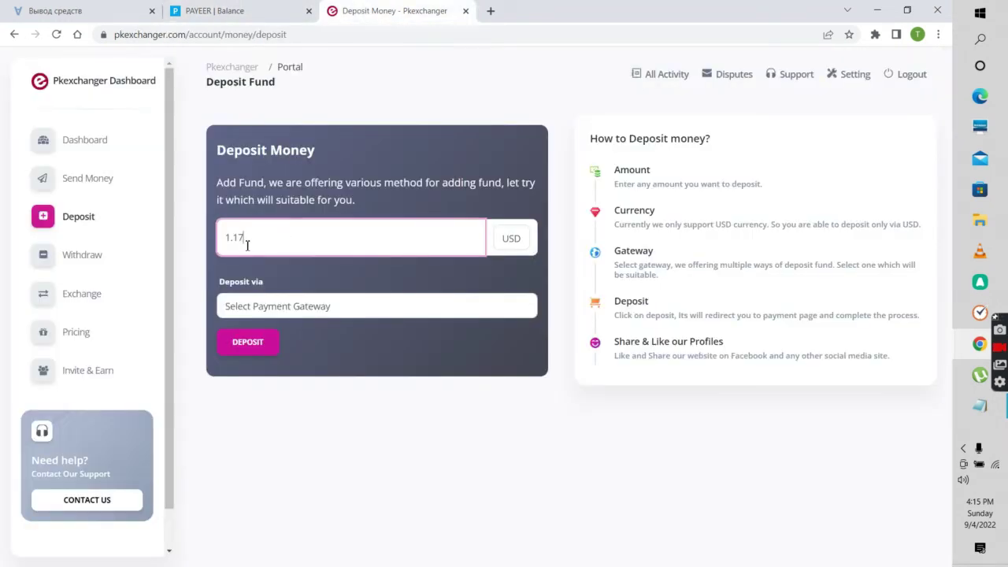
{"action": "left_click", "coordinate": [322, 302]}
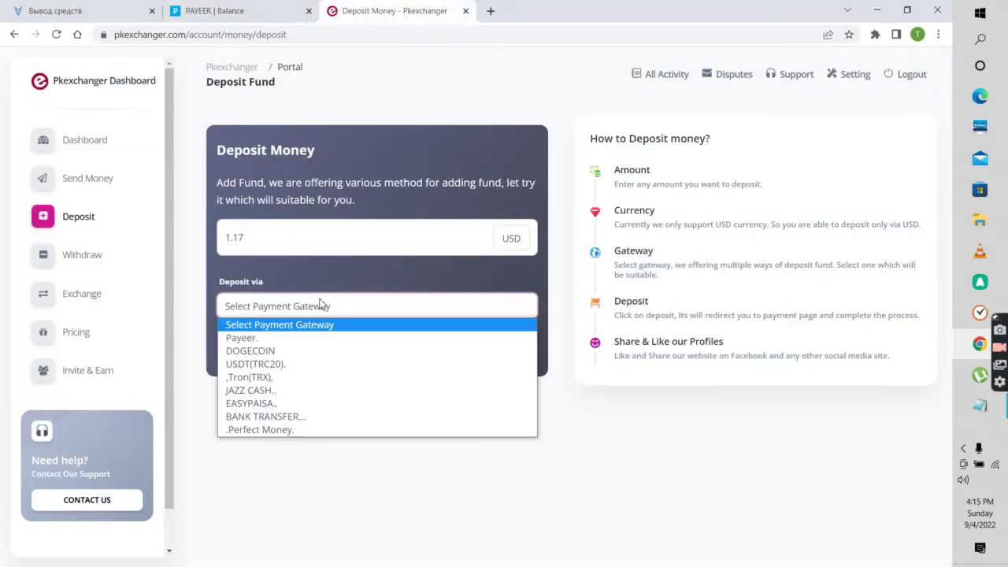
{"action": "left_click", "coordinate": [269, 338]}
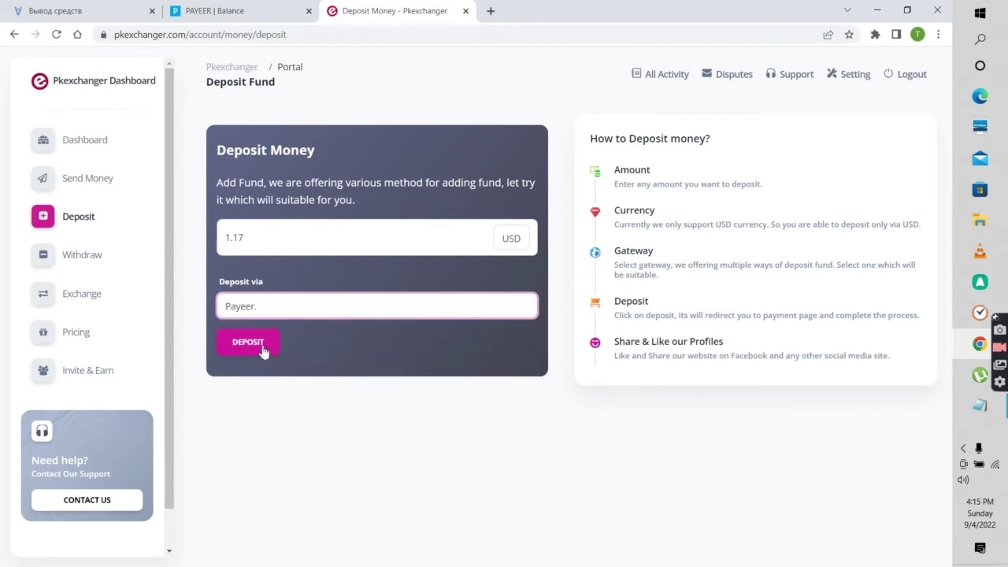
{"action": "left_click", "coordinate": [249, 345]}
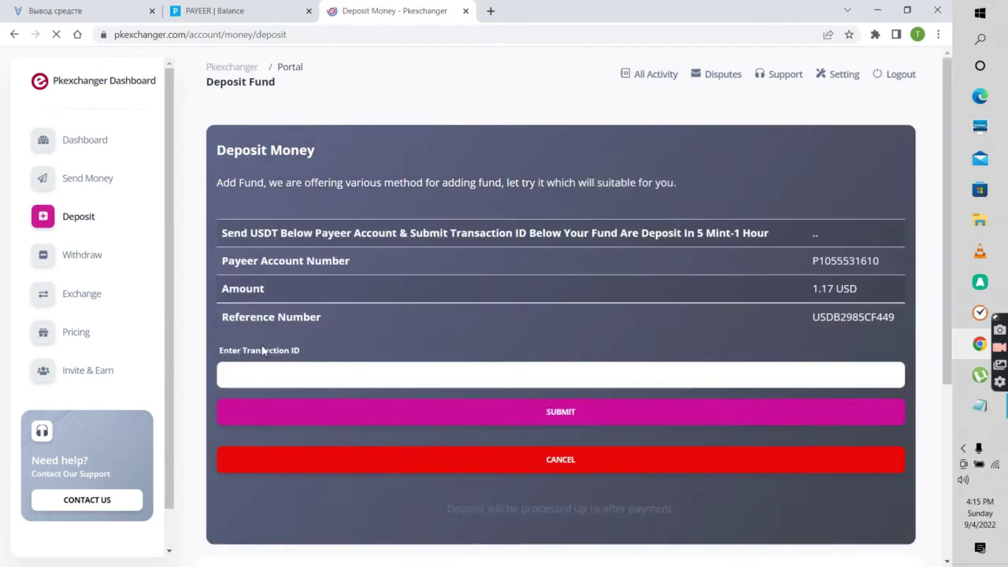
{"action": "double_click", "coordinate": [844, 260]}
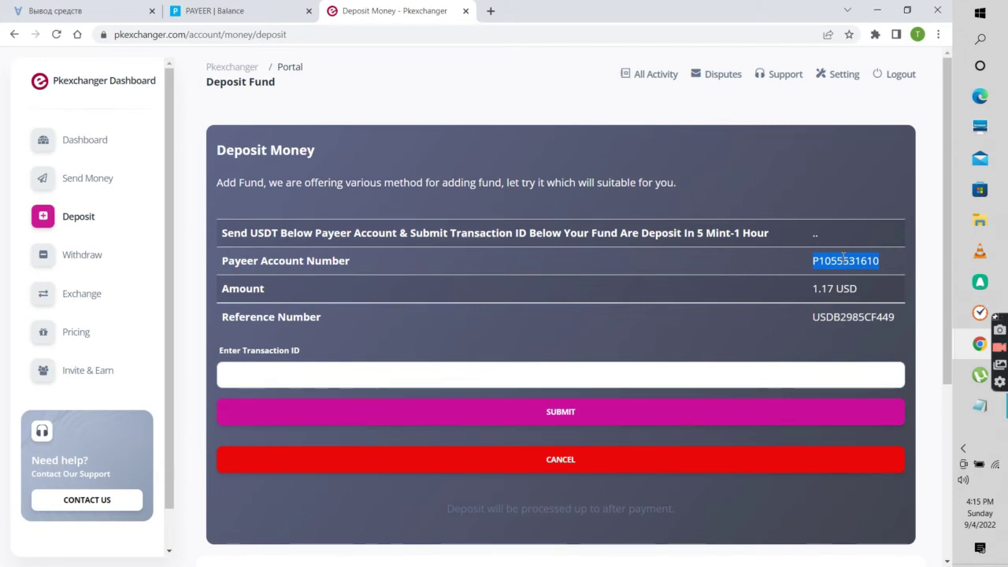
{"action": "left_click", "coordinate": [223, 10]}
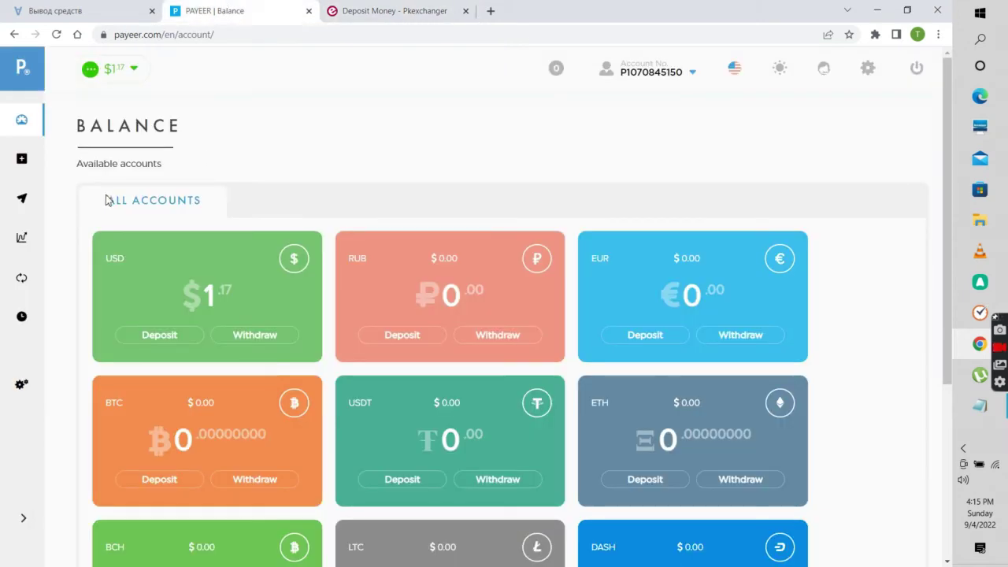
{"action": "left_click", "coordinate": [23, 203]}
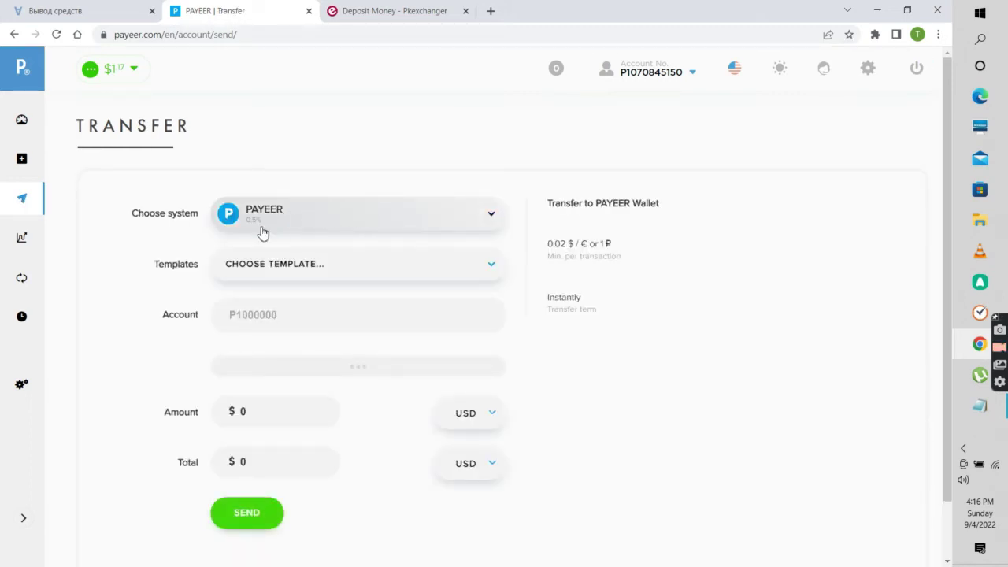
Paste the exchanger's Payeer account number as the transfer recipient
{"action": "left_click", "coordinate": [267, 315]}
{"action": "key", "text": "ctrl+v"}
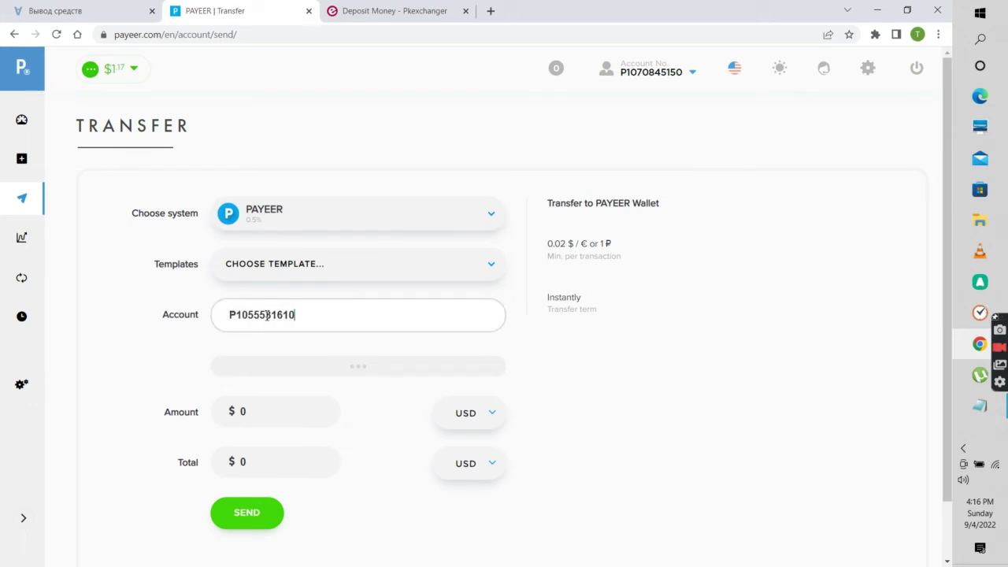
{"action": "left_click", "coordinate": [397, 6]}
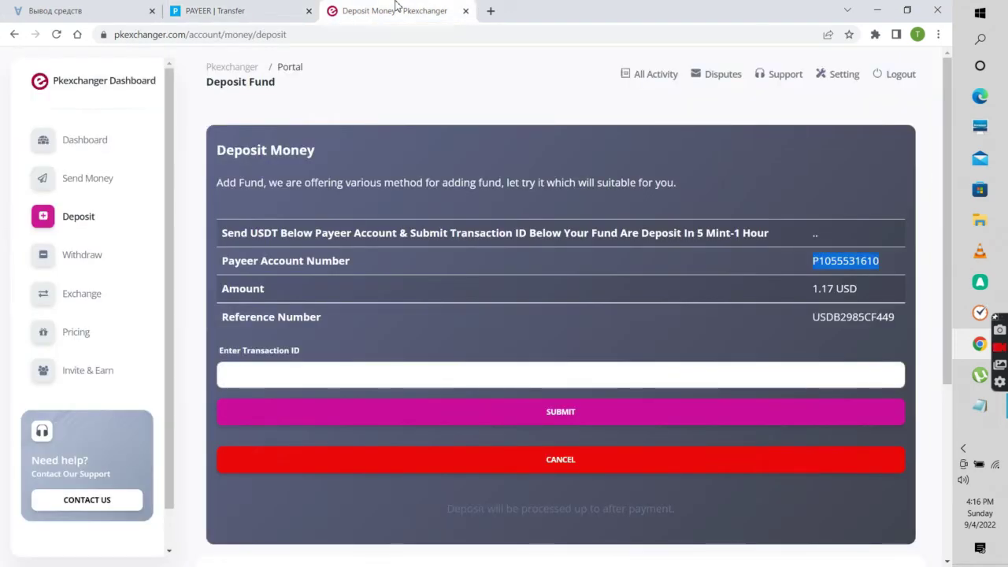
{"action": "left_click", "coordinate": [236, 9]}
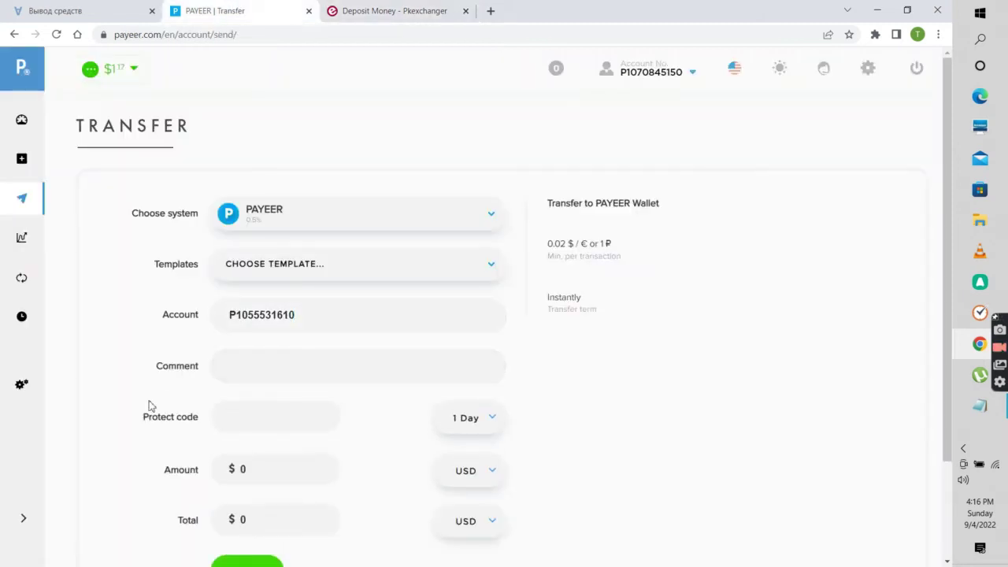
{"action": "scroll", "coordinate": [124, 435], "scroll_direction": "down", "scroll_amount": 2}
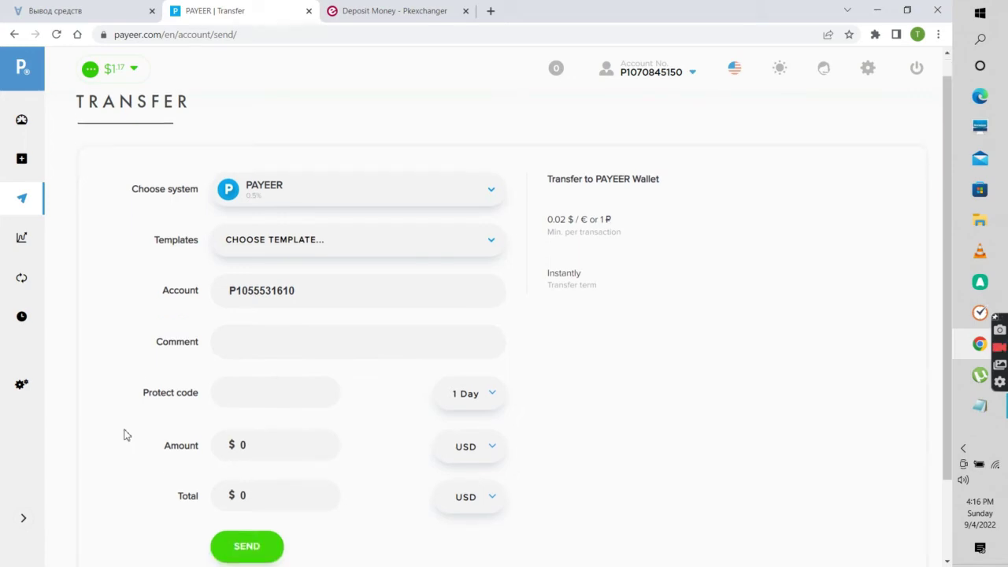
Set the transfer amount to 1.16 USD with a 1.17 total and send it
{"action": "left_click", "coordinate": [244, 373]}
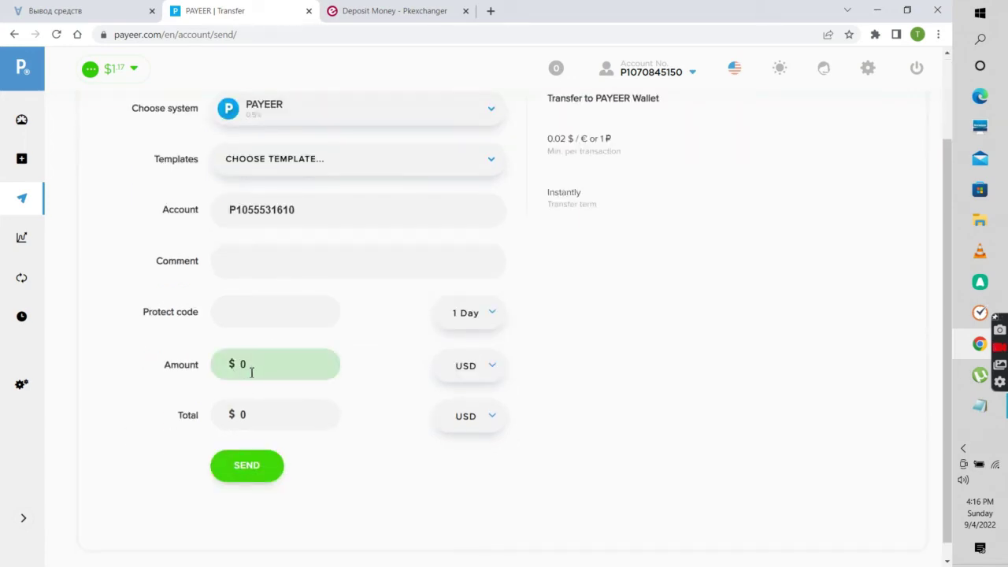
{"action": "key", "text": "BackSpace"}
{"action": "type", "text": "1.16"}
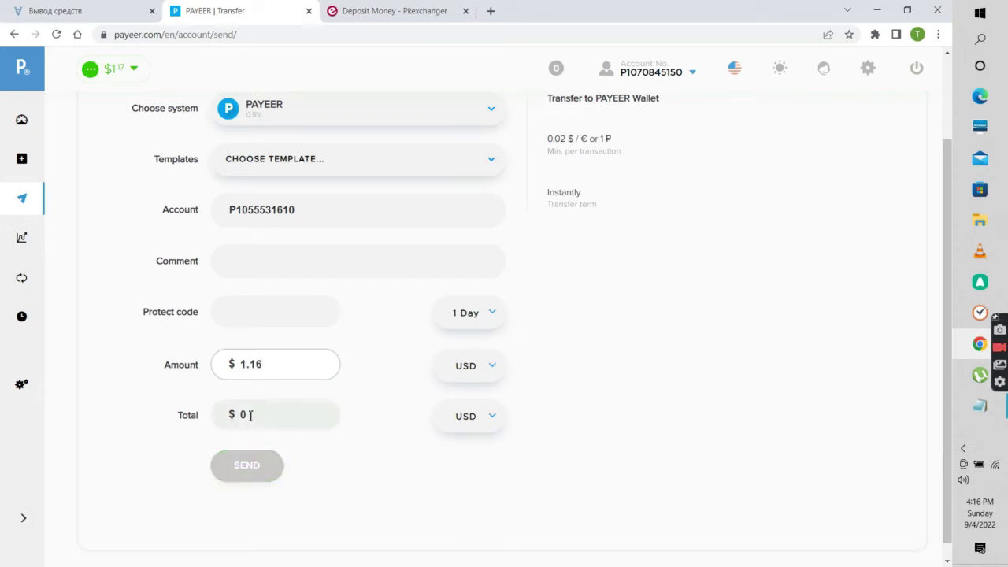
{"action": "left_click", "coordinate": [250, 415]}
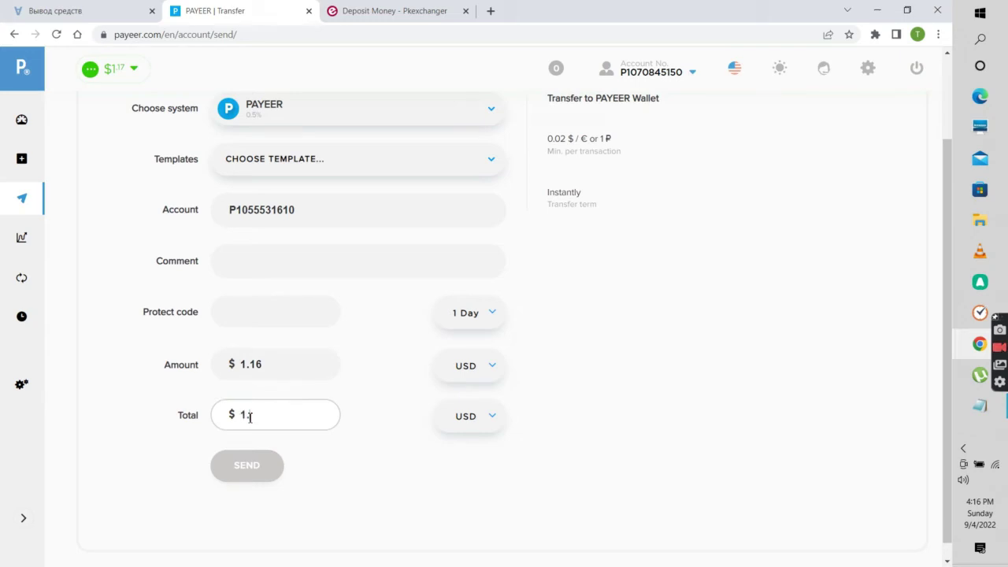
{"action": "type", "text": "17"}
{"action": "left_click", "coordinate": [157, 450]}
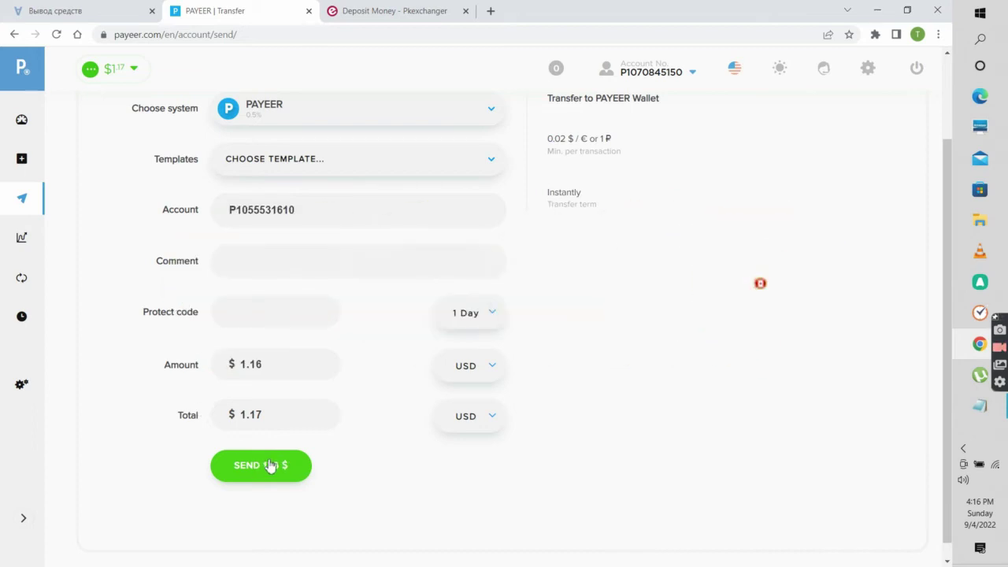
{"action": "left_click", "coordinate": [268, 466]}
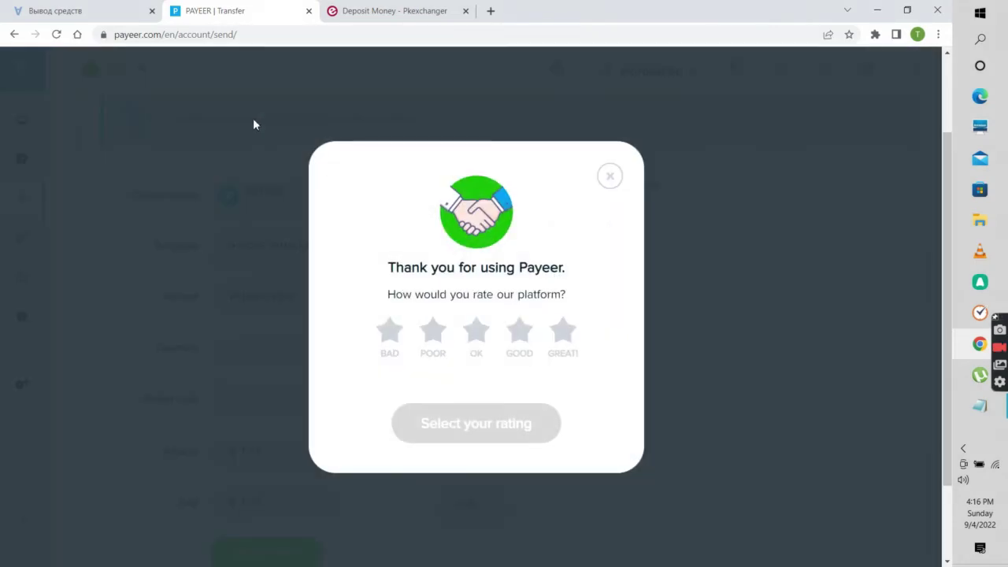
Close the rating popup and select the transaction number in the success banner
{"action": "left_click", "coordinate": [620, 179]}
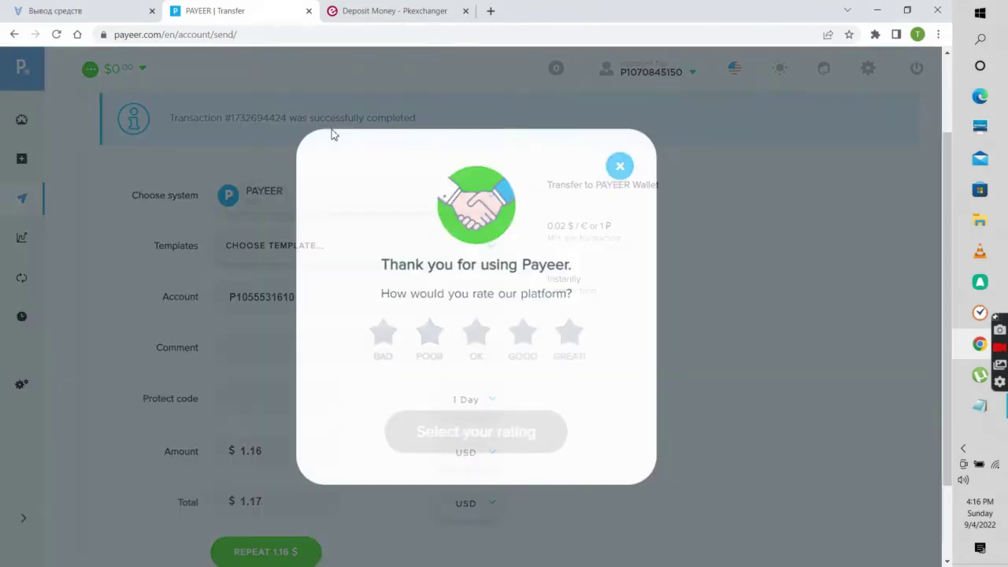
{"action": "double_click", "coordinate": [256, 120]}
{"action": "key", "text": "ctrl+c"}
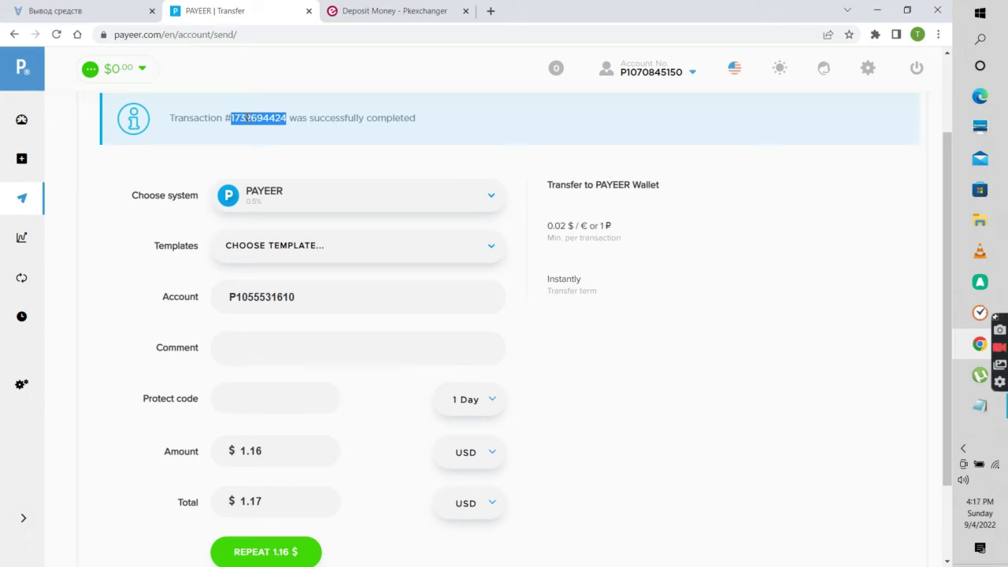
Submit '#' plus the pasted Payeer transaction number as the deposit's Transaction ID, then view the dashboard
{"action": "left_click", "coordinate": [383, 10]}
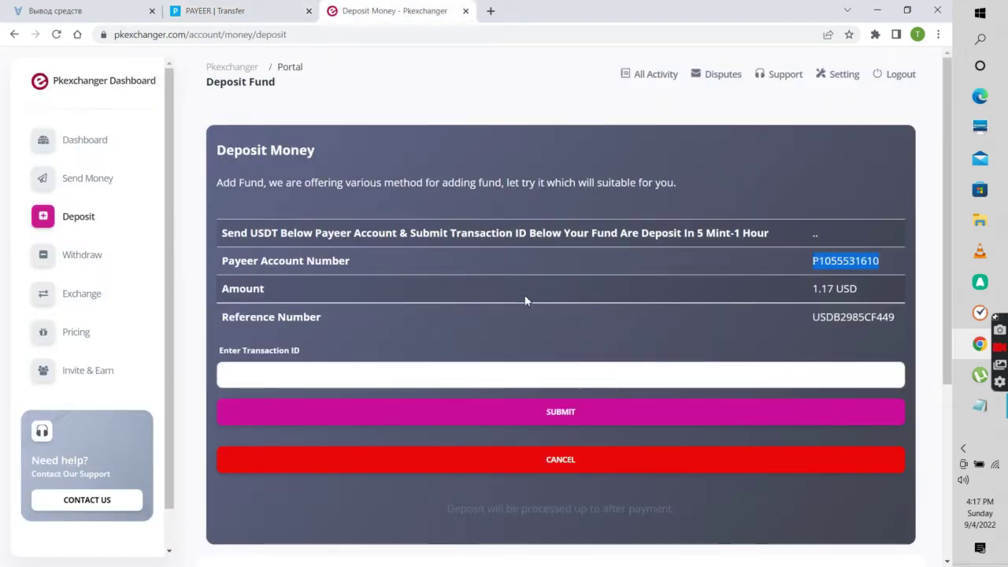
{"action": "left_click", "coordinate": [512, 377]}
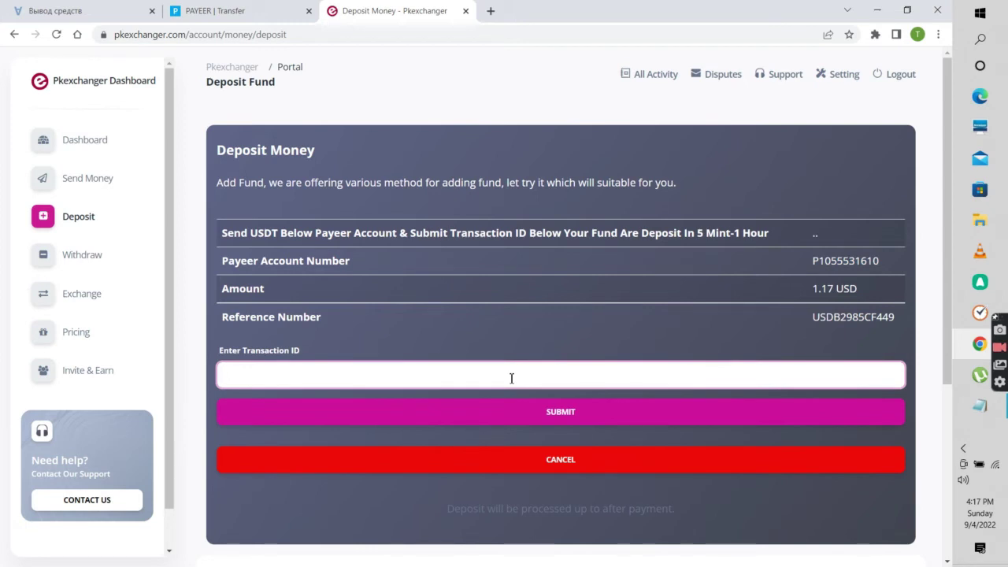
{"action": "type", "text": "#"}
{"action": "key", "text": "ctrl+v"}
{"action": "left_click", "coordinate": [556, 416]}
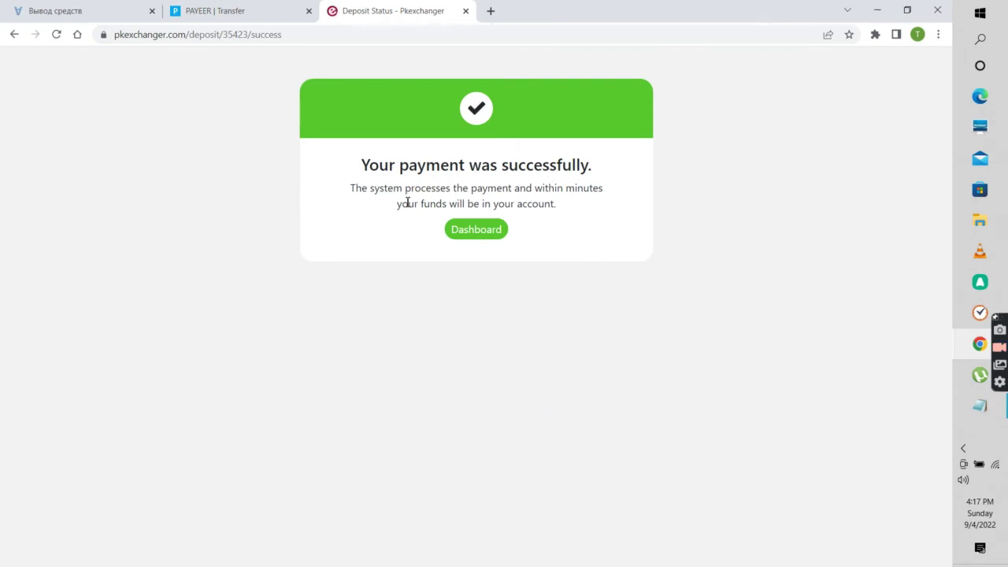
{"action": "left_click", "coordinate": [483, 233]}
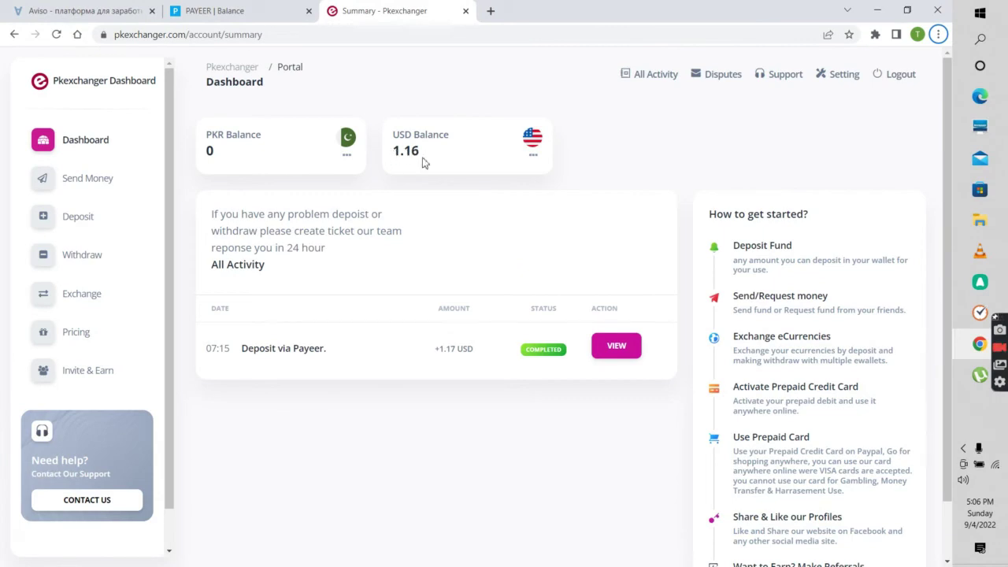
{"action": "left_click", "coordinate": [247, 8]}
{"action": "left_click", "coordinate": [384, 8]}
Convert 1.16 USD into PKR on the Exchange page, then return to the dashboard
{"action": "left_click", "coordinate": [78, 296]}
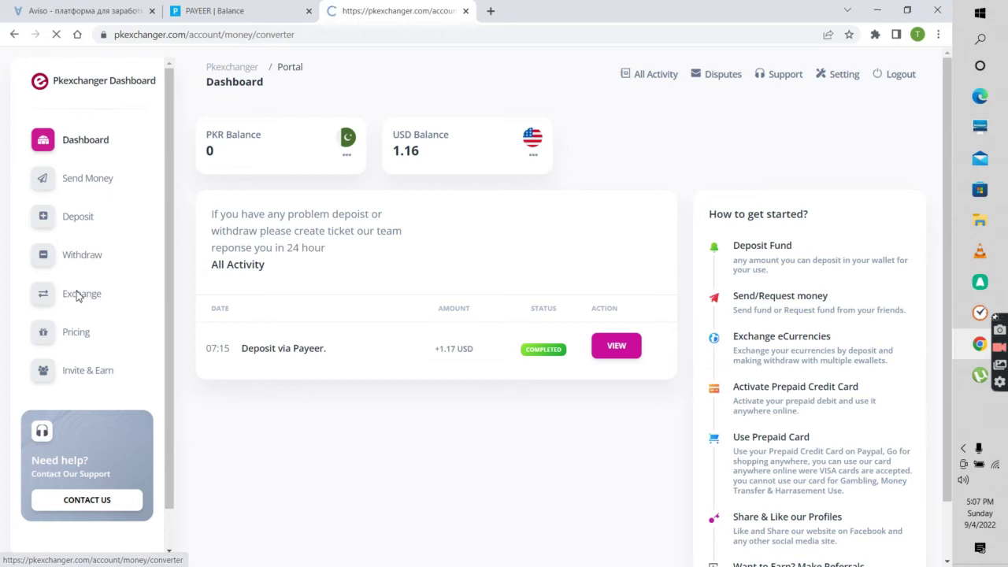
{"action": "left_click", "coordinate": [290, 234]}
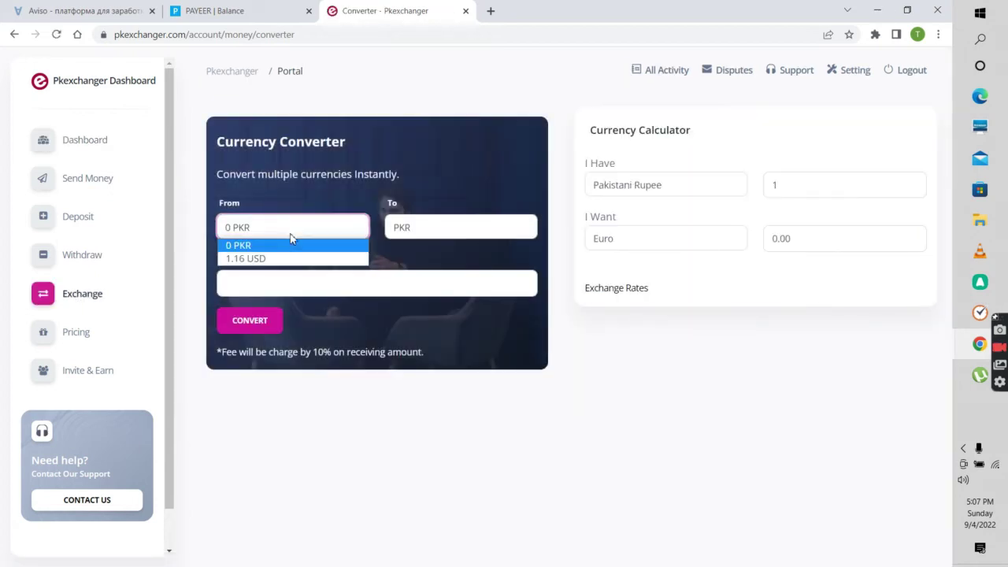
{"action": "left_click", "coordinate": [266, 262]}
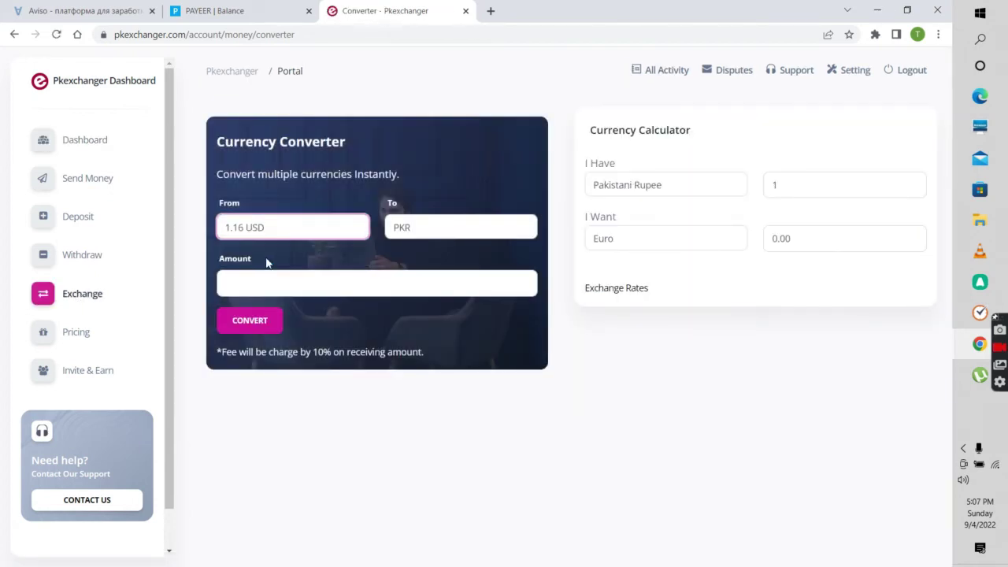
{"action": "left_click", "coordinate": [431, 230]}
{"action": "left_click", "coordinate": [418, 235]}
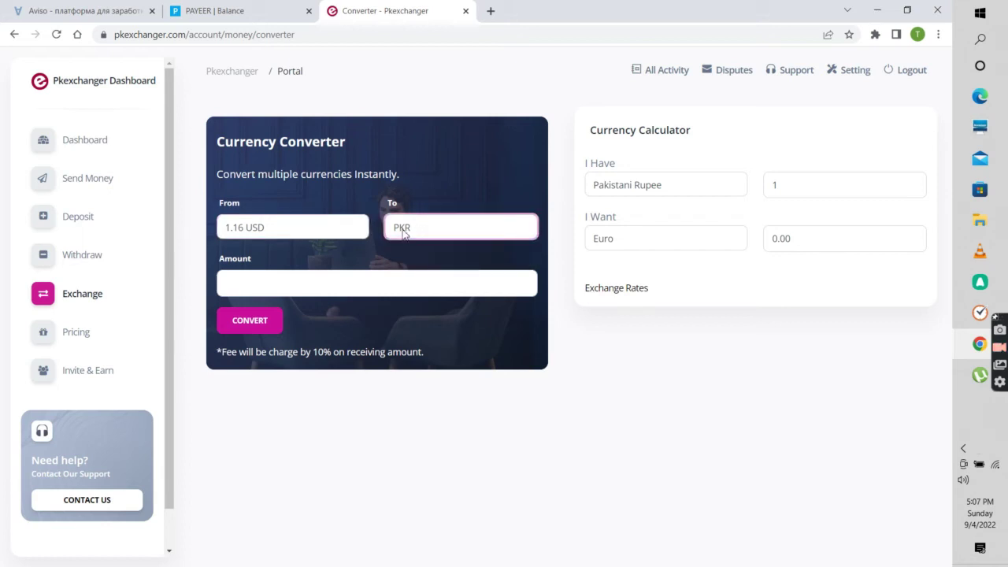
{"action": "left_click", "coordinate": [262, 282]}
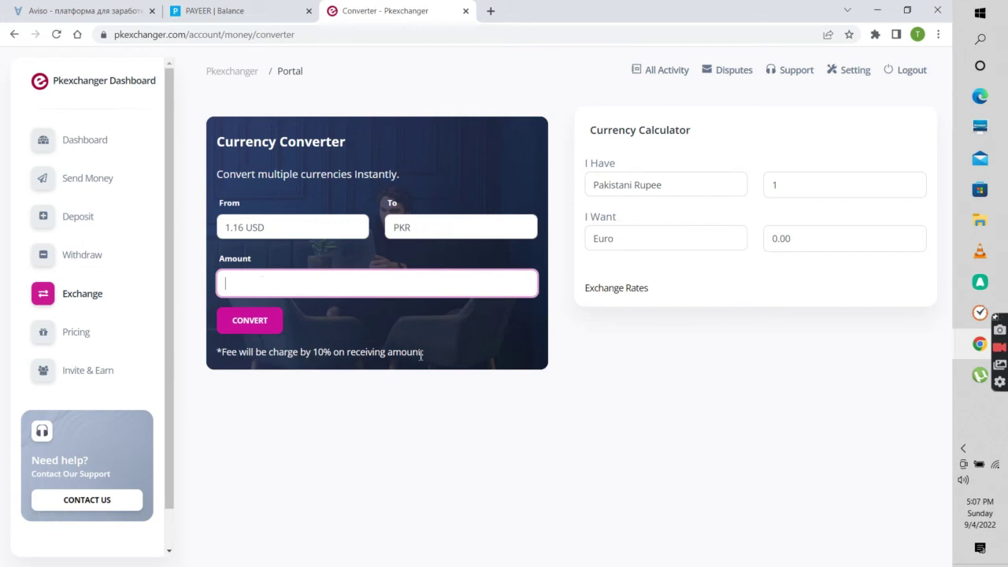
{"action": "type", "text": "1.16"}
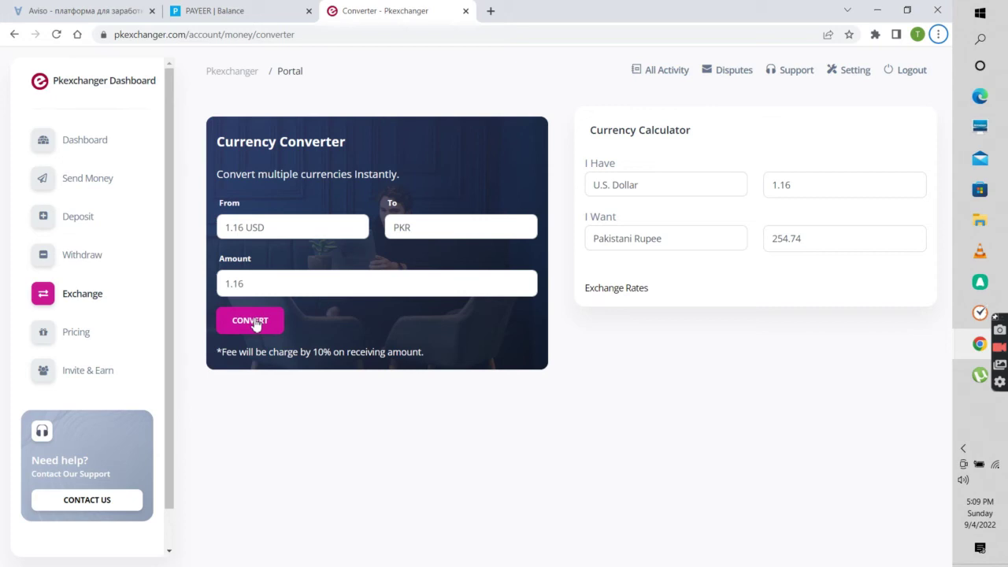
{"action": "left_click", "coordinate": [257, 325]}
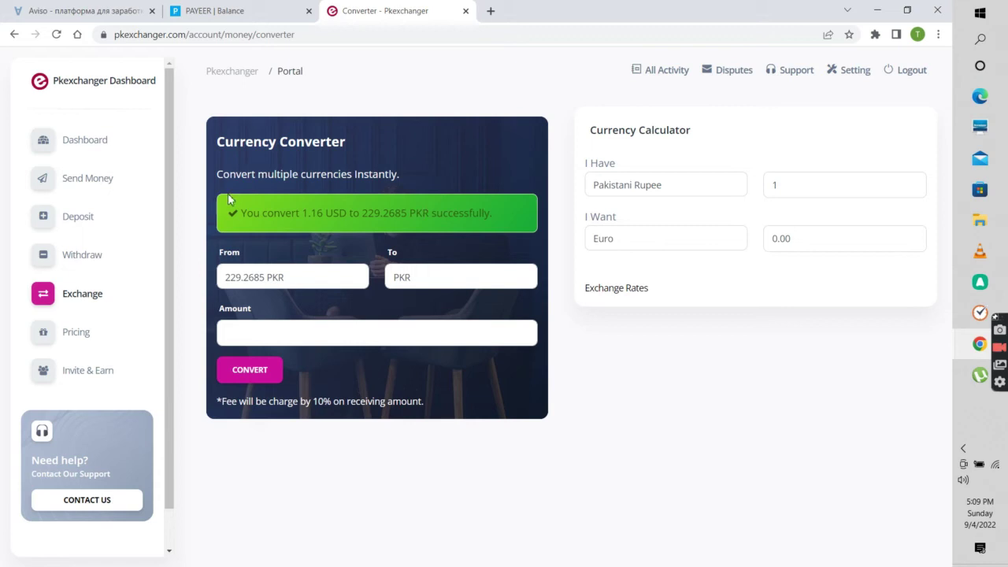
{"action": "left_click", "coordinate": [84, 149]}
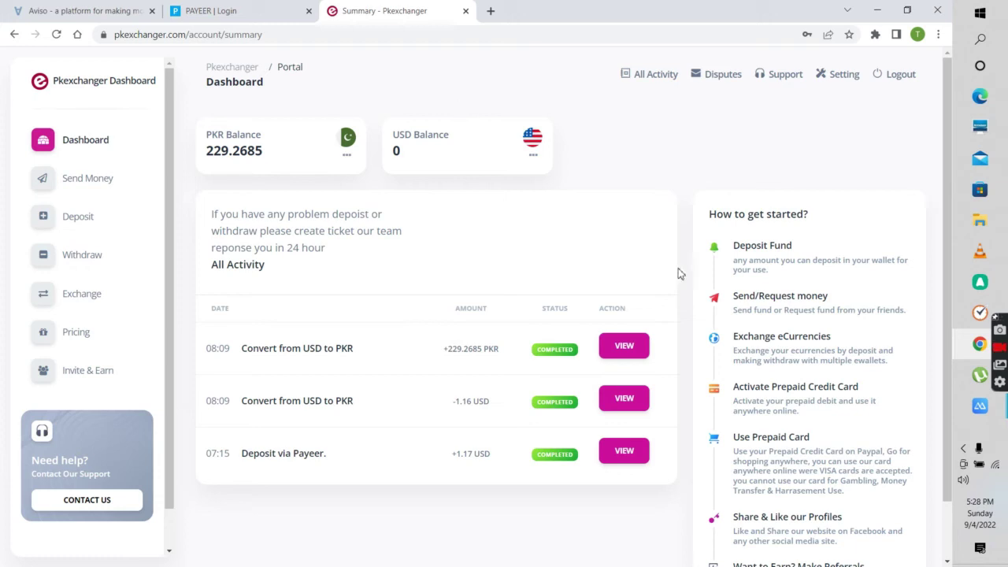
Refresh the JazzCash balance (Rs. 60.91) on the mirrored phone, then open Pkexchanger's Withdraw page
{"action": "mouse_move", "coordinate": [977, 405]}
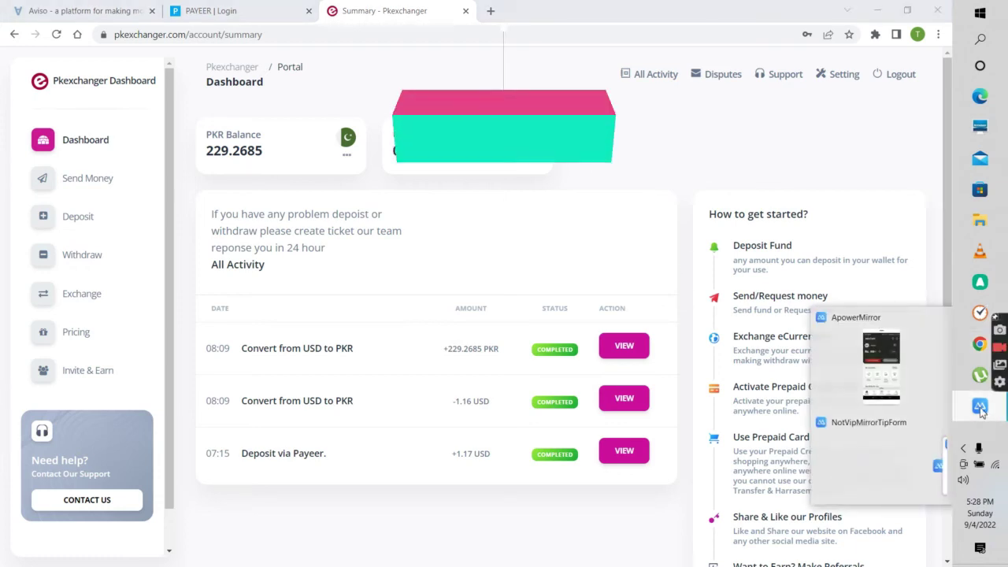
{"action": "left_click", "coordinate": [906, 386]}
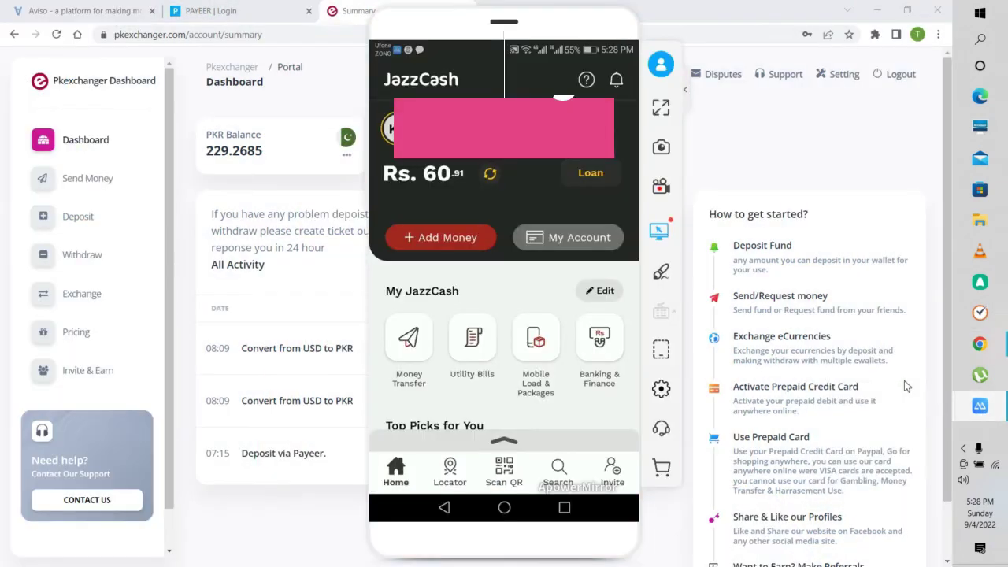
{"action": "left_click", "coordinate": [490, 176]}
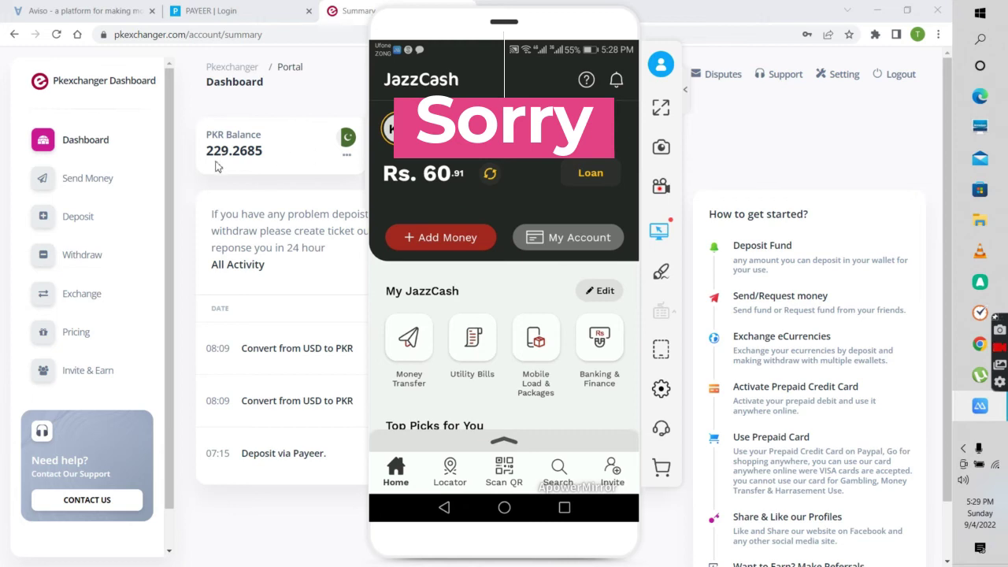
{"action": "left_click", "coordinate": [203, 186]}
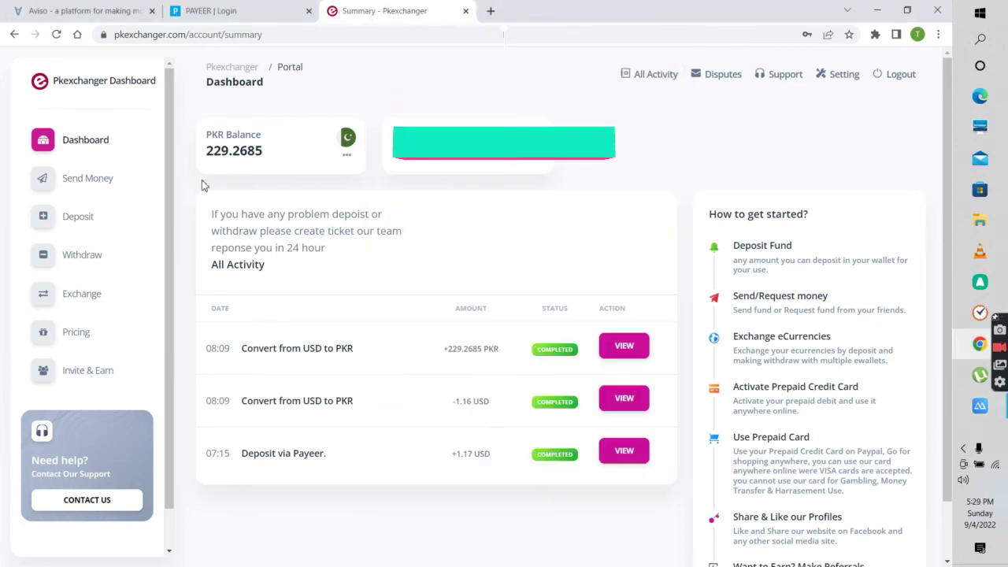
{"action": "left_click", "coordinate": [83, 261]}
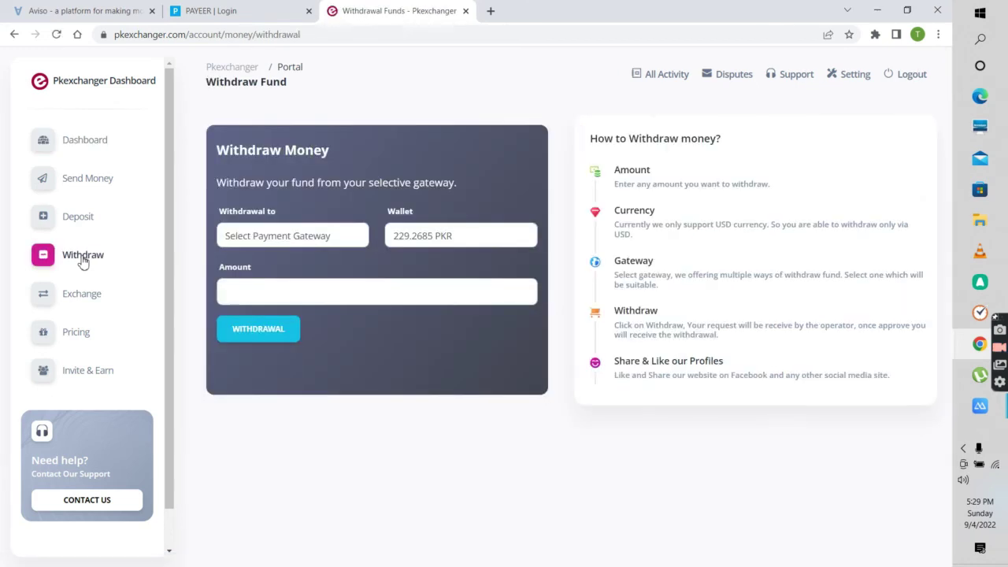
Request a 220 PKR Jazz Cash withdrawal with the account number and holder name, then view the dashboard
{"action": "left_click", "coordinate": [310, 238]}
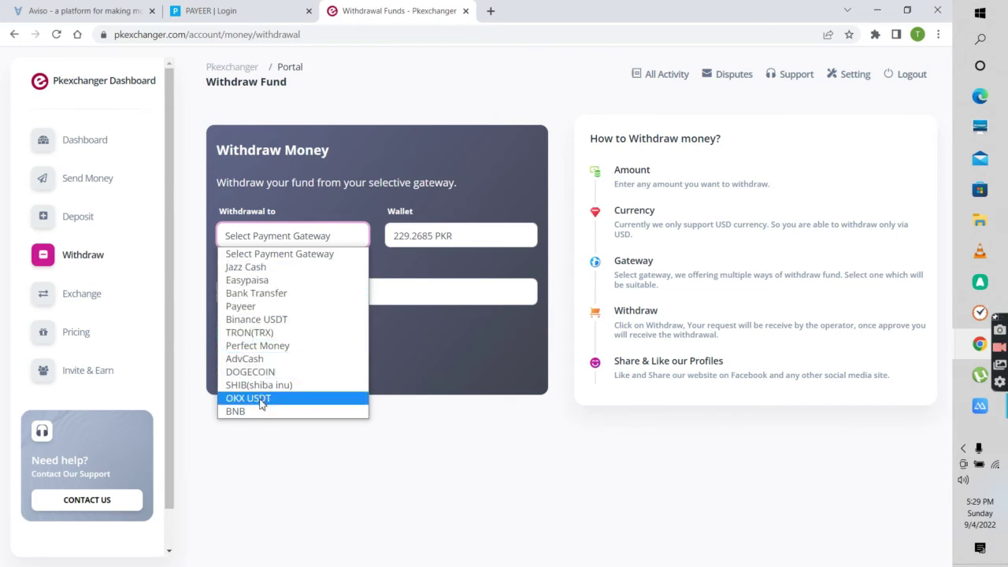
{"action": "left_click", "coordinate": [273, 272]}
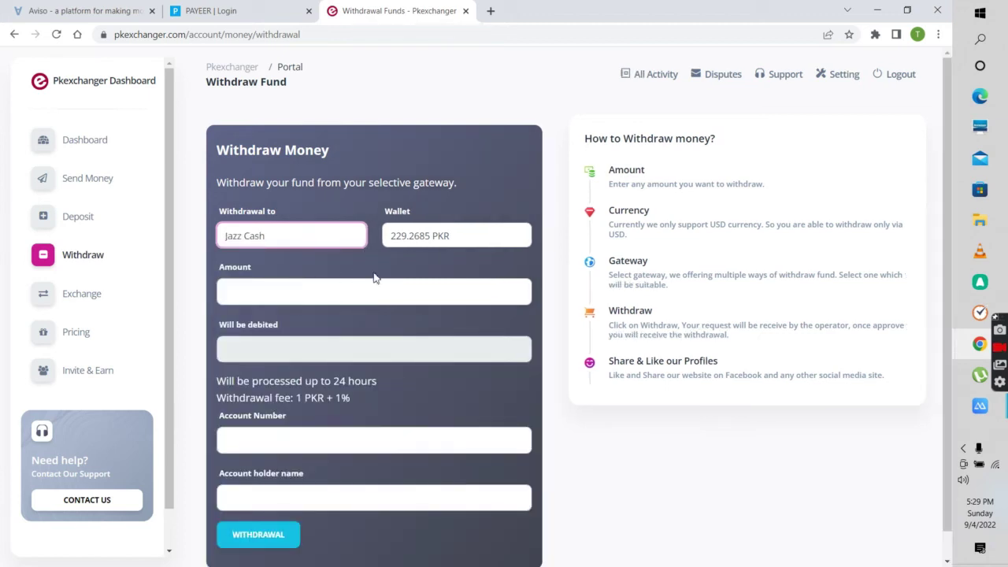
{"action": "left_click", "coordinate": [370, 285]}
{"action": "type", "text": "220"}
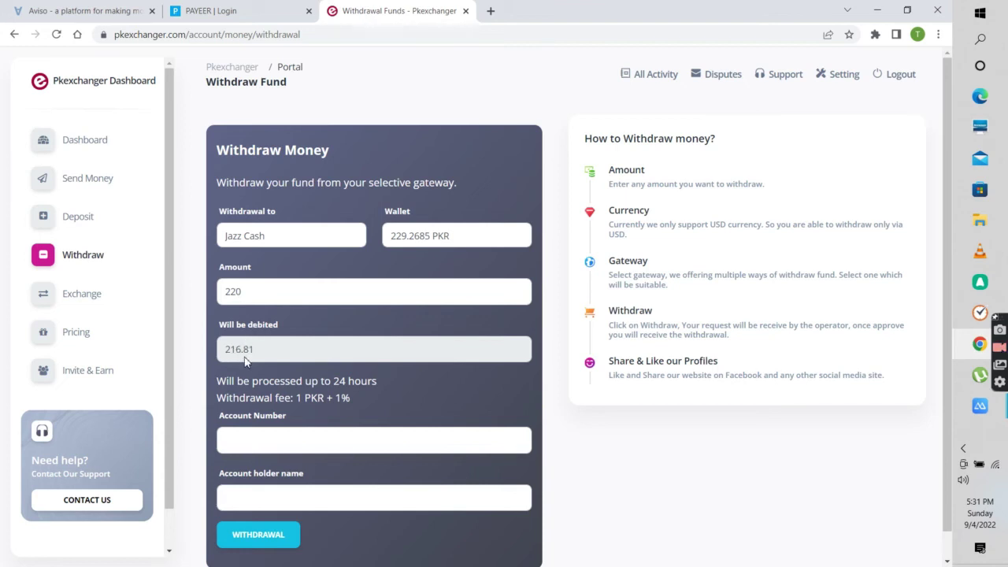
{"action": "left_click", "coordinate": [280, 438]}
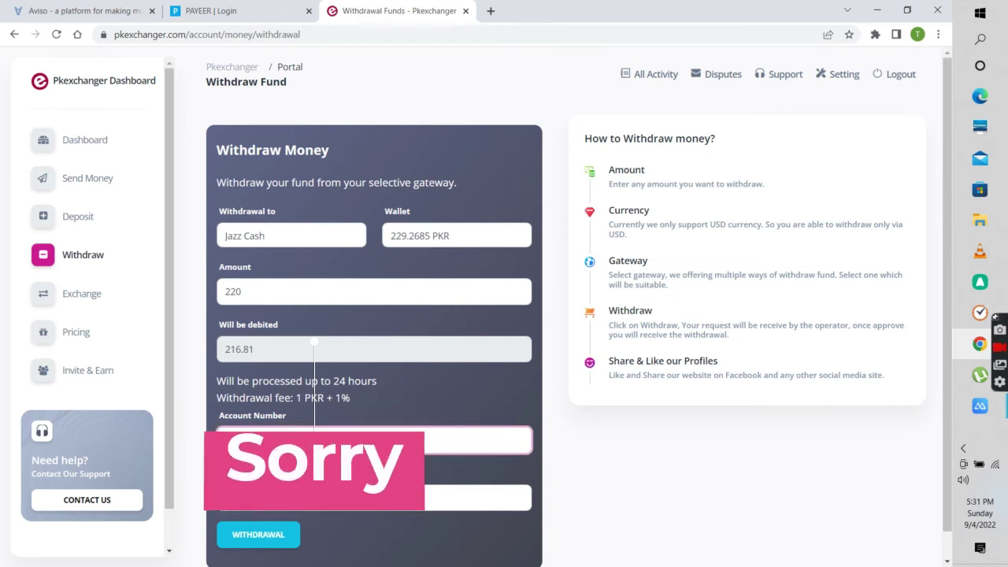
{"action": "left_click", "coordinate": [315, 498]}
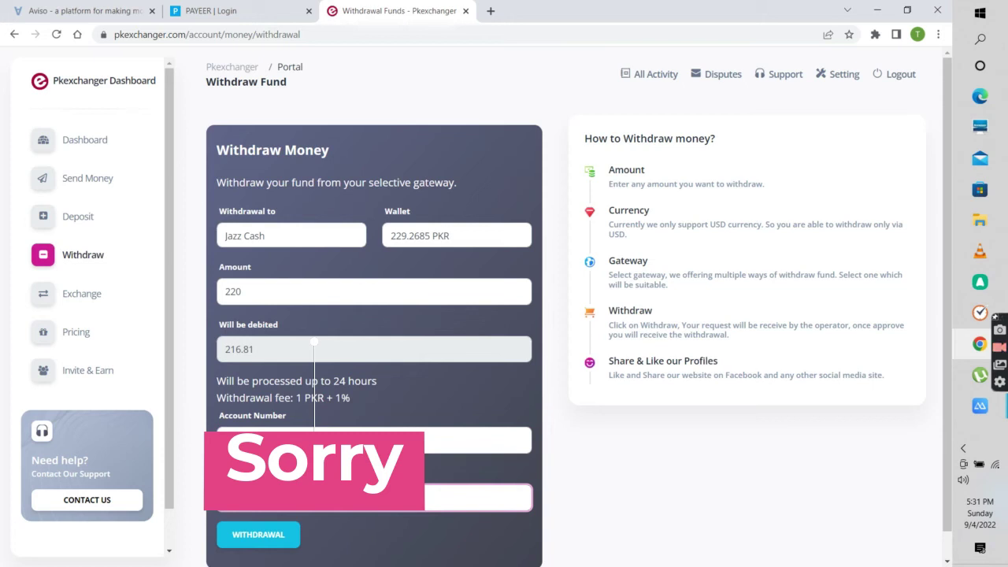
{"action": "left_click", "coordinate": [269, 538]}
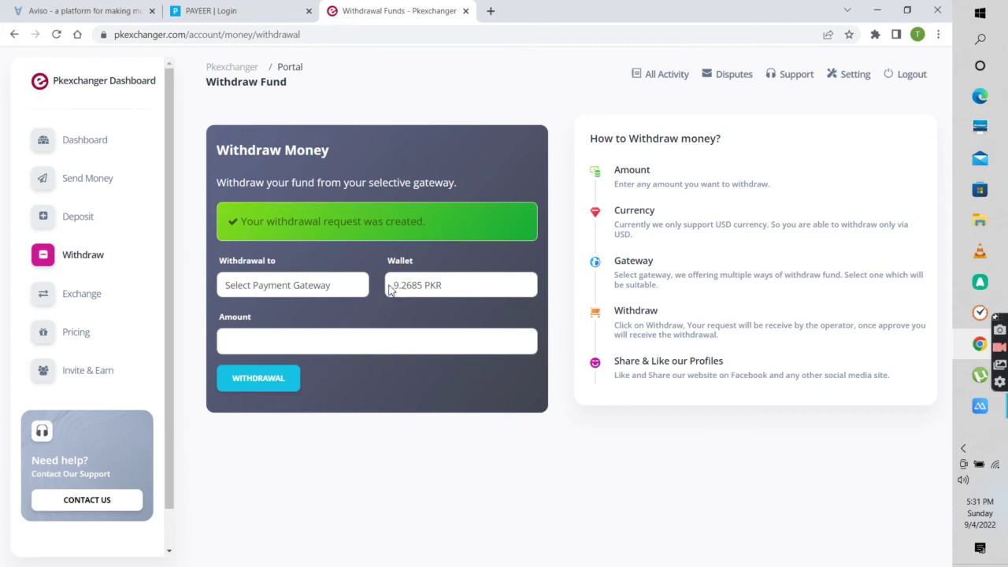
{"action": "left_click", "coordinate": [95, 141]}
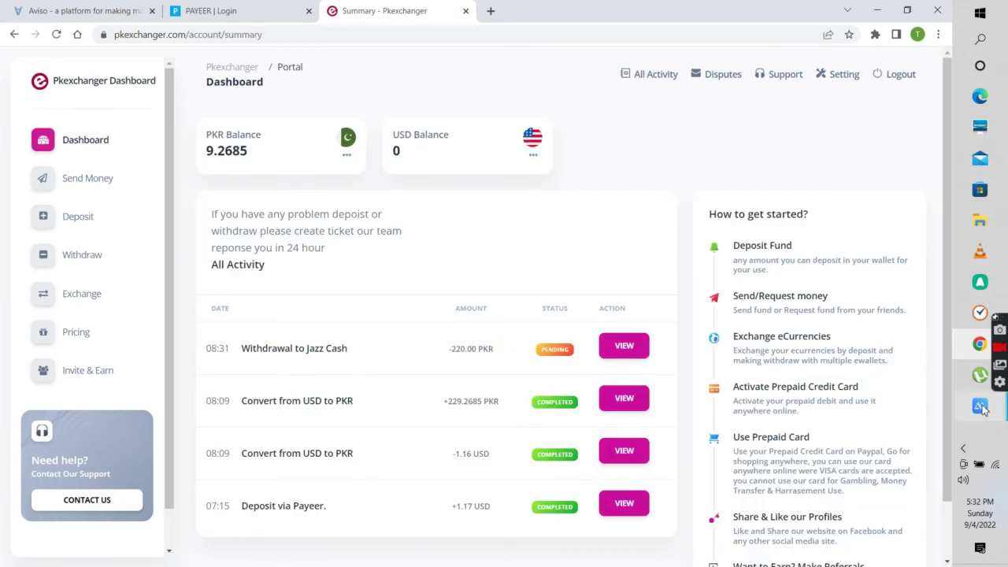
Check the mirrored phone, then reload the dashboard to see the 220 PKR withdrawal completed
{"action": "left_click", "coordinate": [874, 366]}
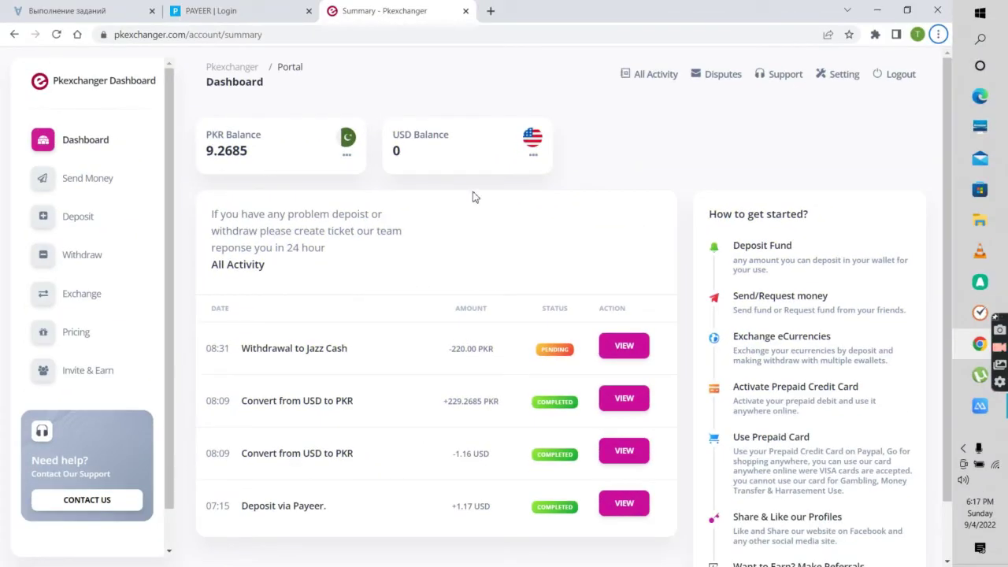
{"action": "key", "text": "F5"}
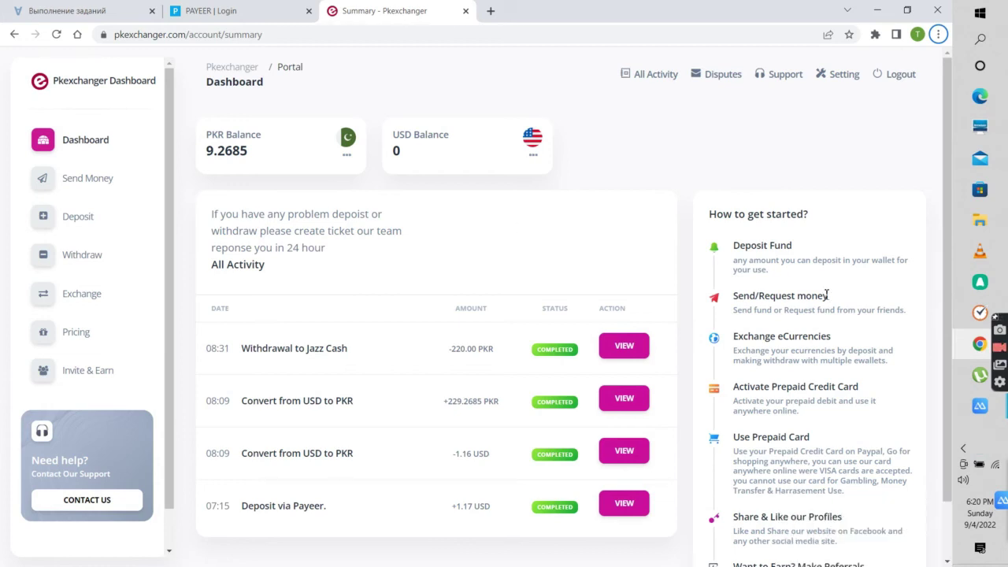
Check the mirrored JazzCash balance shows Rs. 276.91, then return to Aviso's paid task list
{"action": "mouse_move", "coordinate": [980, 411]}
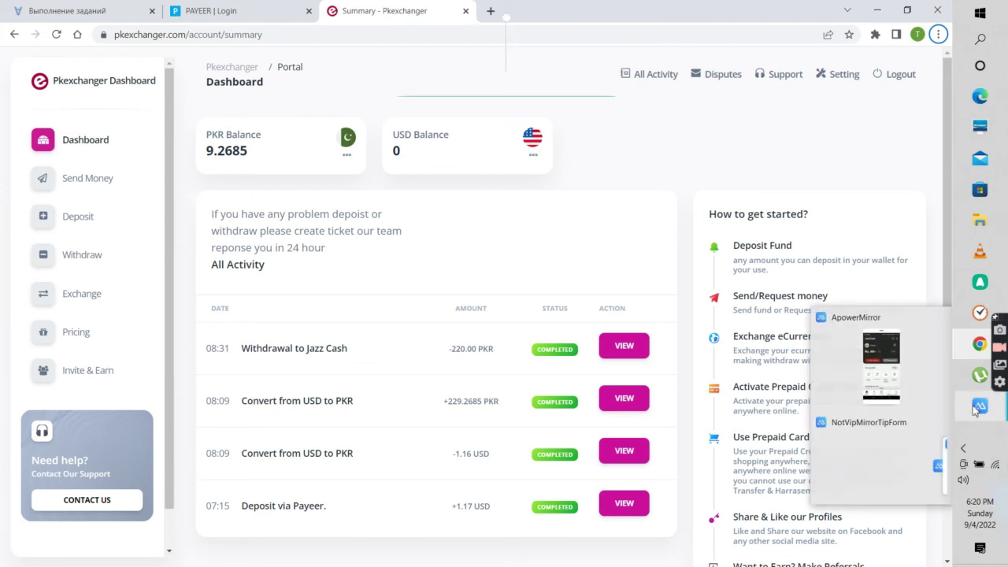
{"action": "left_click", "coordinate": [874, 346]}
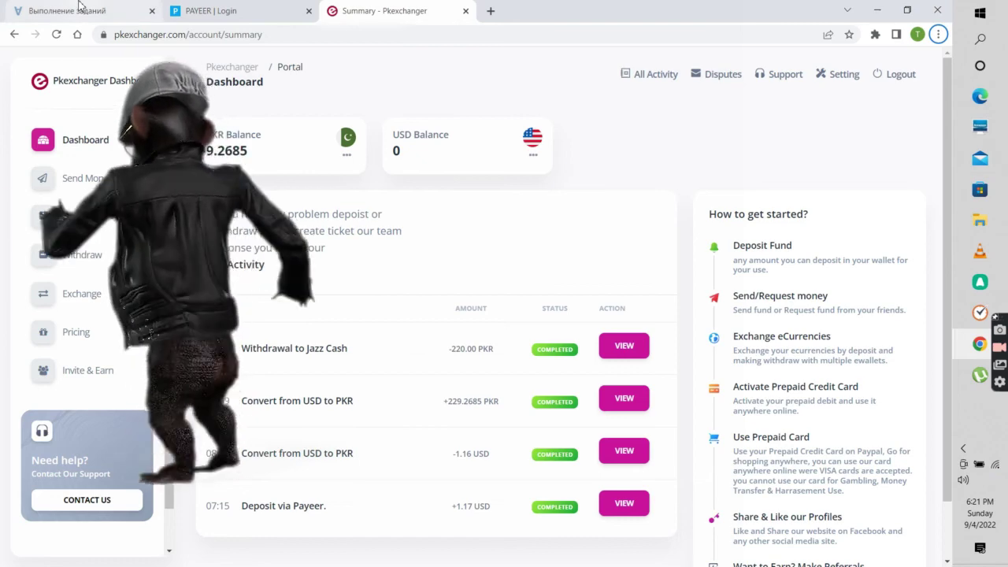
{"action": "left_click", "coordinate": [78, 7]}
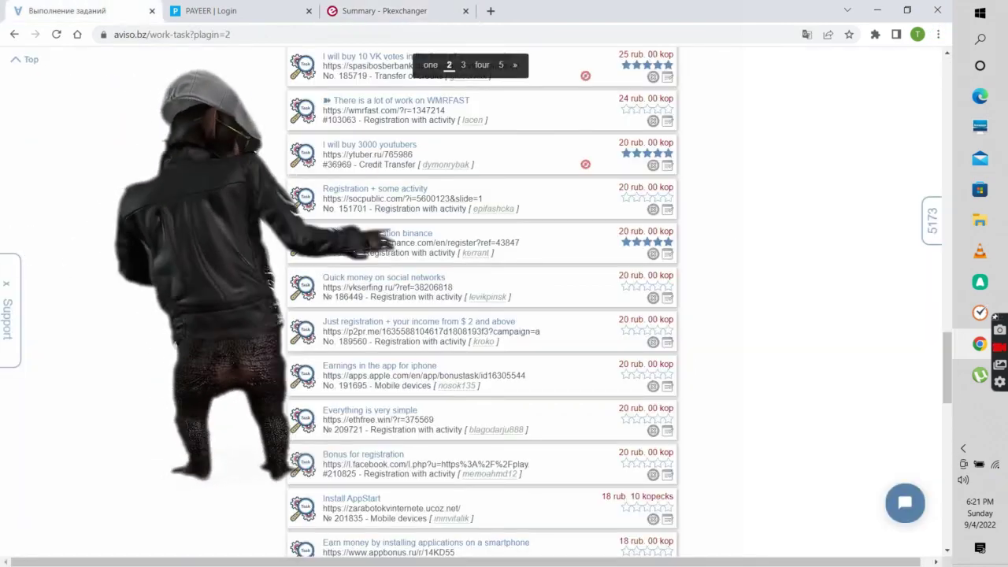
{"action": "scroll", "coordinate": [241, 79], "scroll_direction": "up", "scroll_amount": 15}
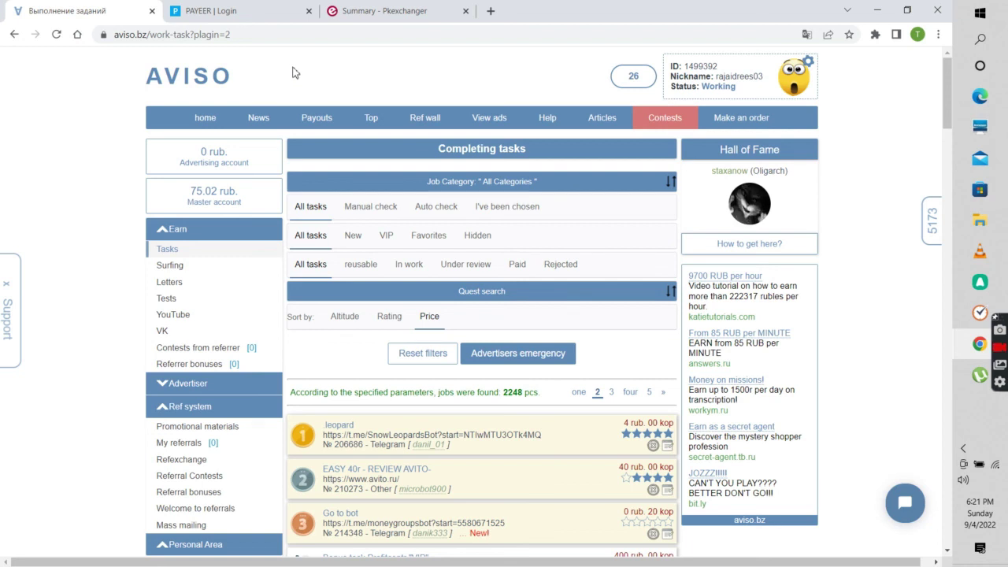
{"action": "left_click", "coordinate": [226, 9]}
{"action": "left_click", "coordinate": [387, 9]}
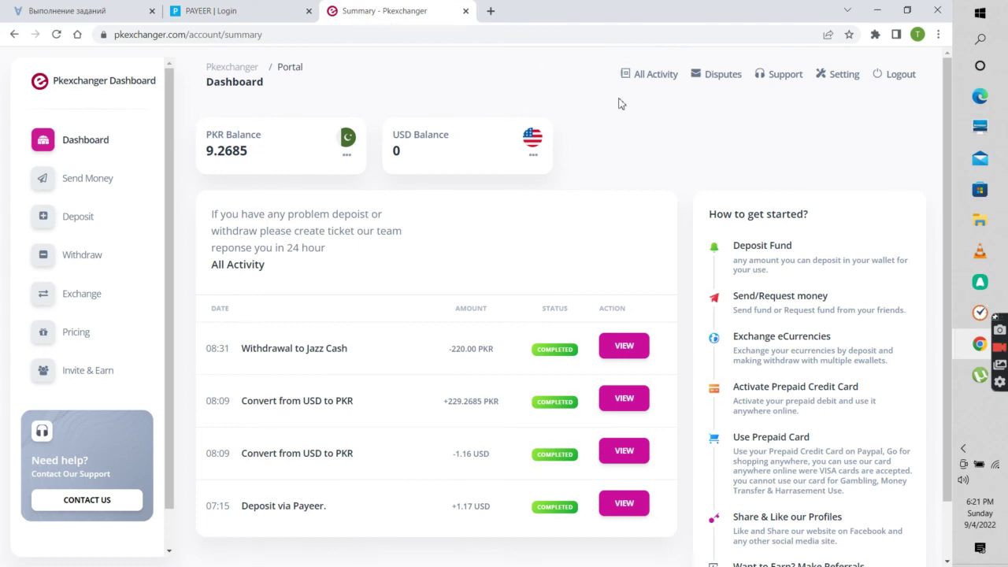
{"action": "left_click", "coordinate": [275, 7]}
{"action": "left_click", "coordinate": [81, 8]}
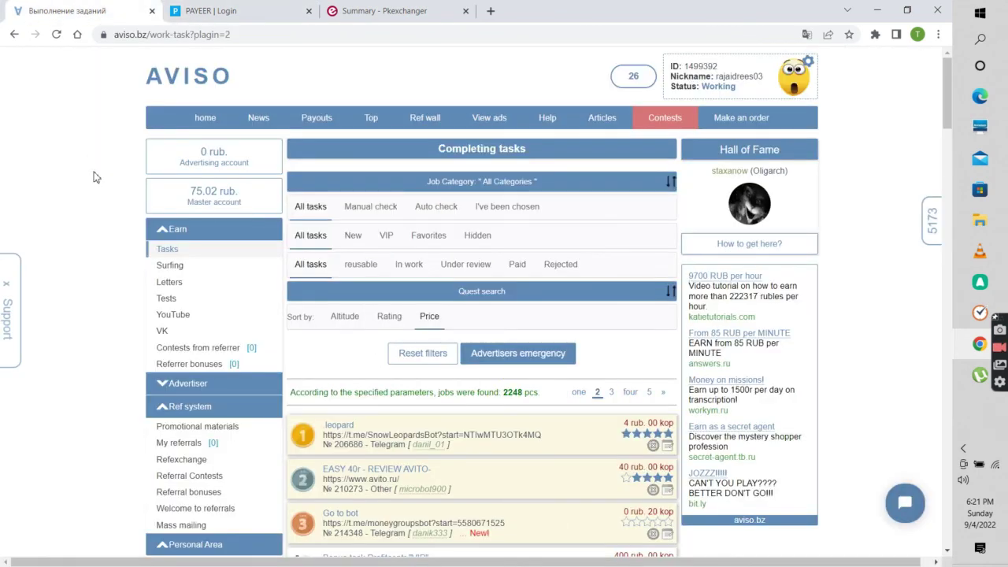
{"action": "left_click", "coordinate": [383, 10]}
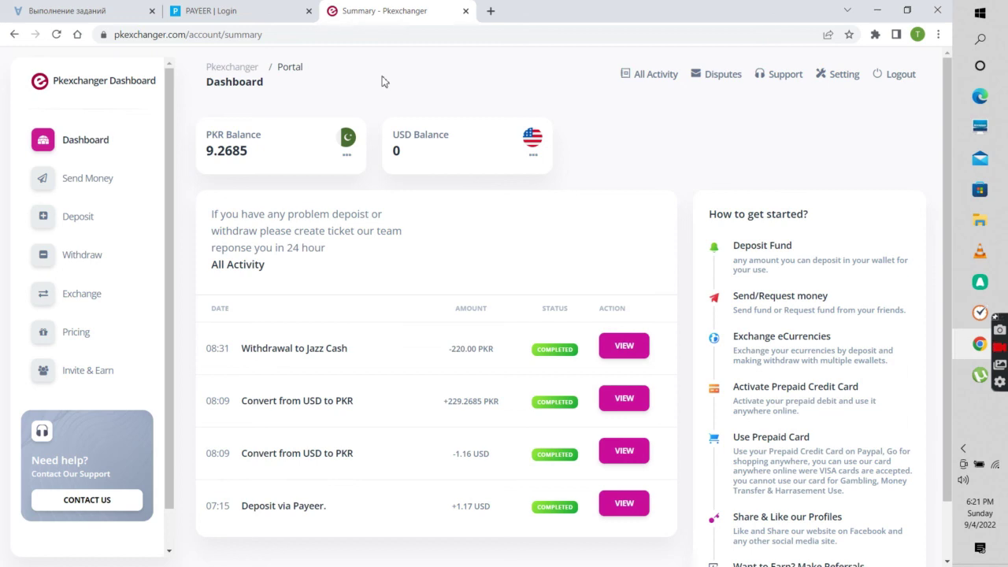
{"action": "left_click", "coordinate": [234, 7]}
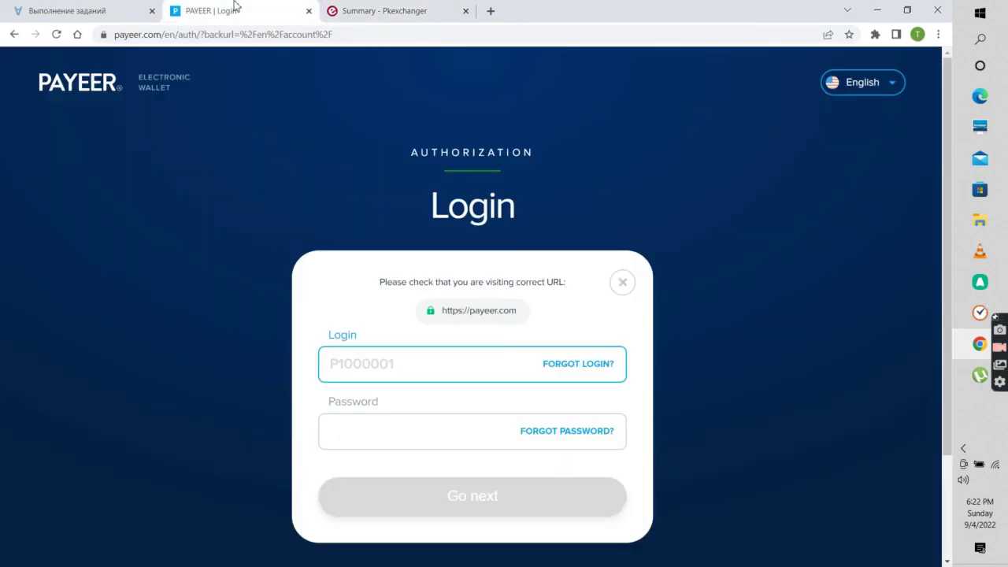
{"action": "left_click", "coordinate": [87, 11]}
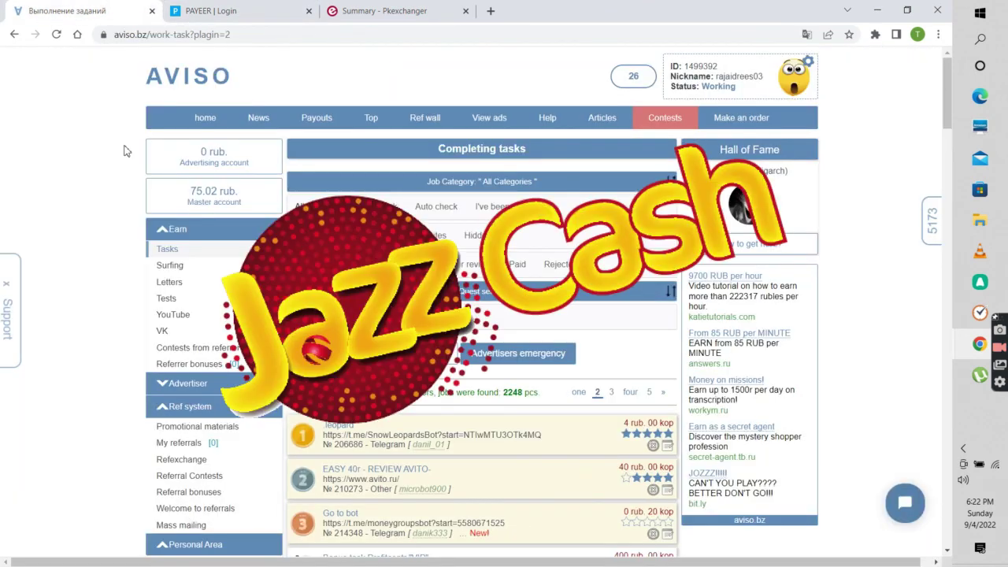